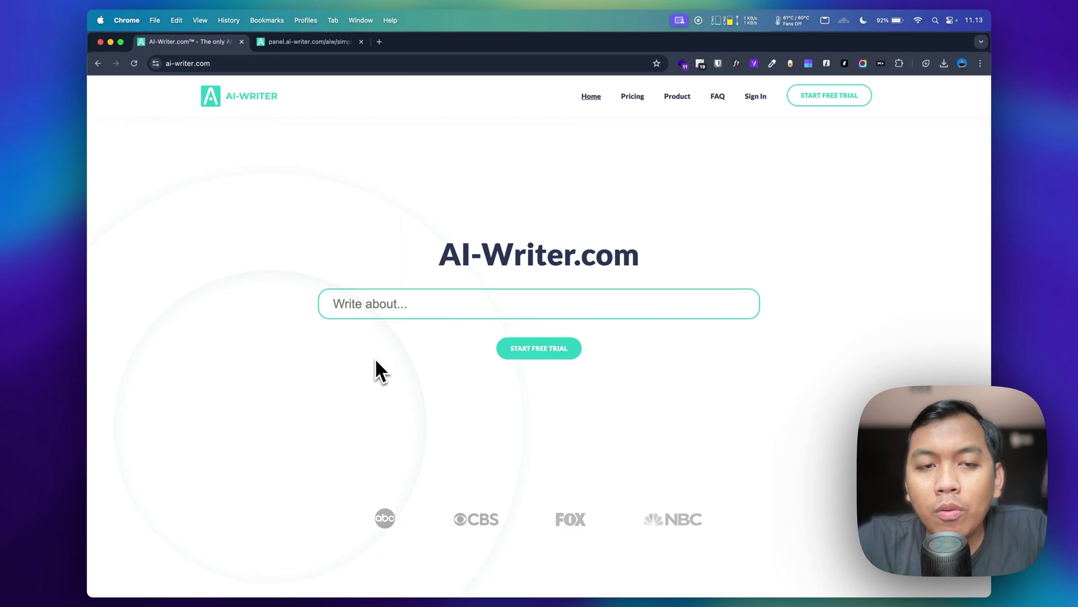
# Step: Scroll the homepage past 'Use AI to your advantage' to the Verifiable, Up-to-Date and SEO Efficient section
pyautogui.scroll(-2, 375, 358)
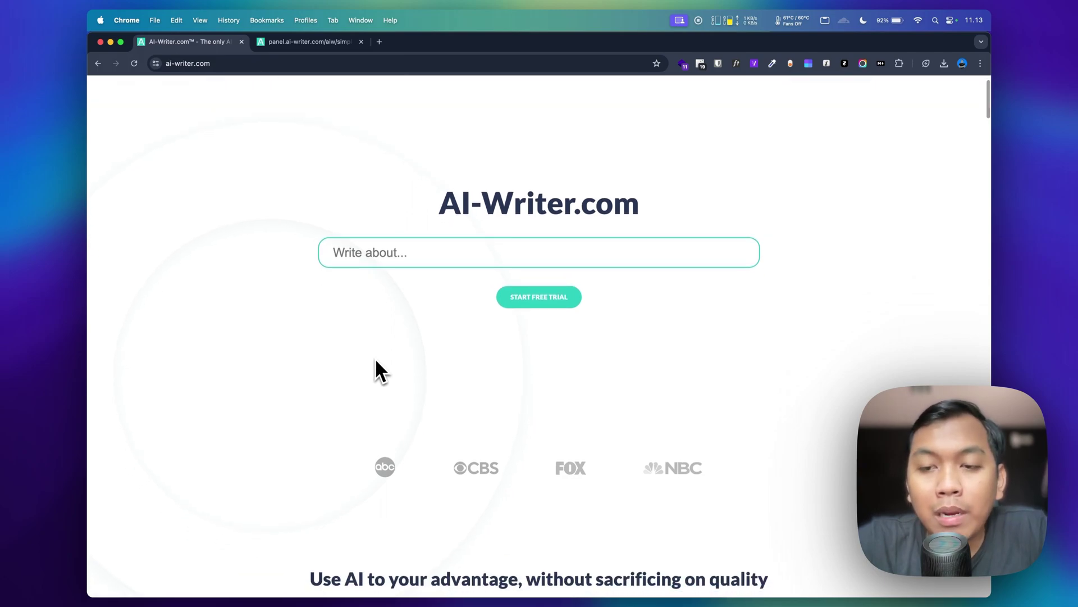
pyautogui.scroll(2, 376, 361)
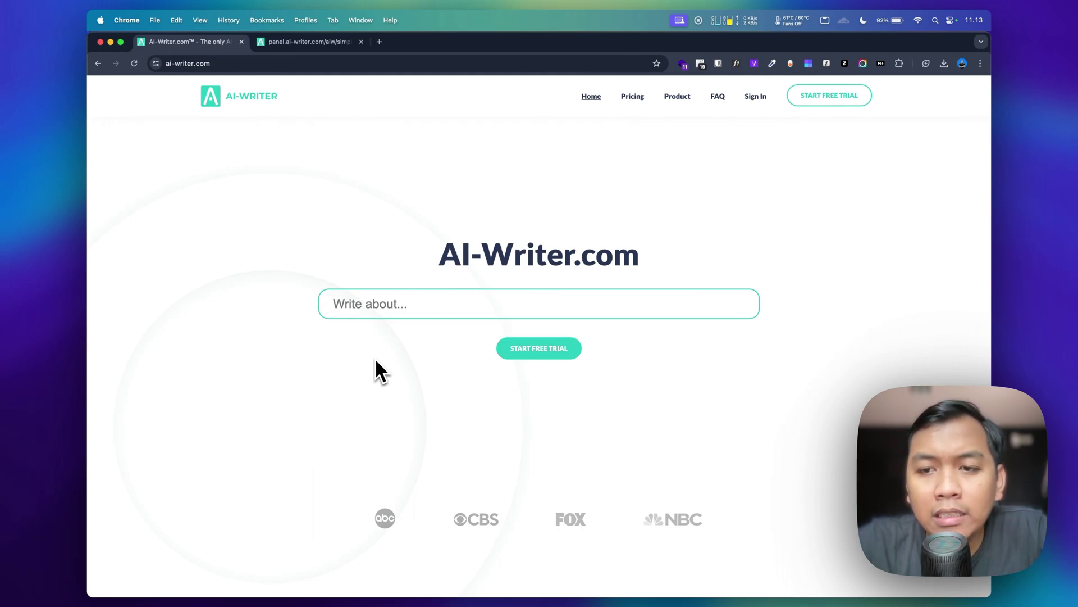
pyautogui.scroll(-5, 376, 361)
pyautogui.scroll(-4, 377, 362)
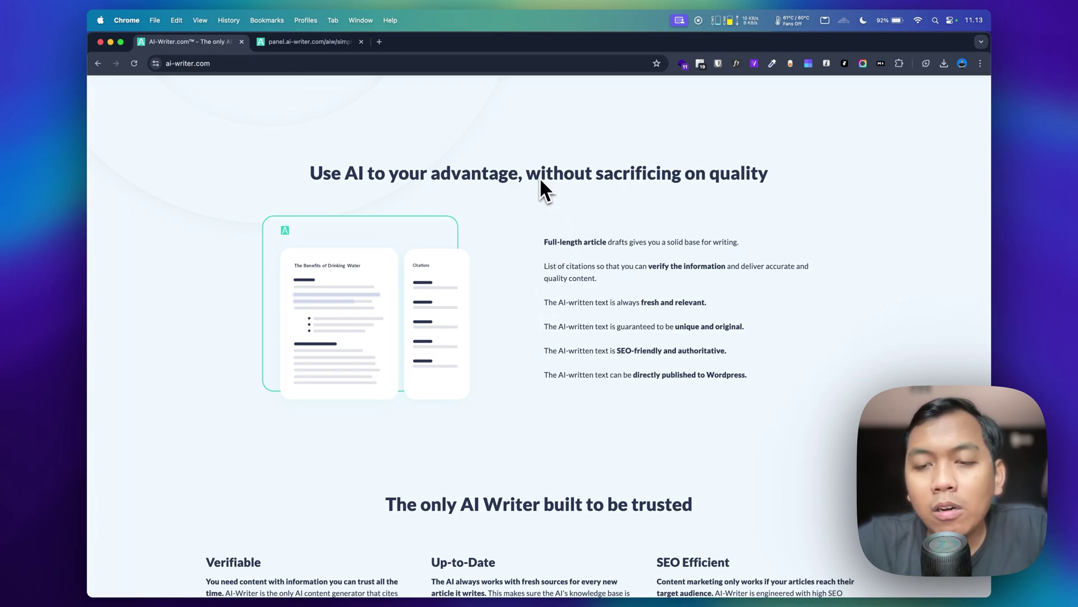
pyautogui.scroll(-2, 540, 179)
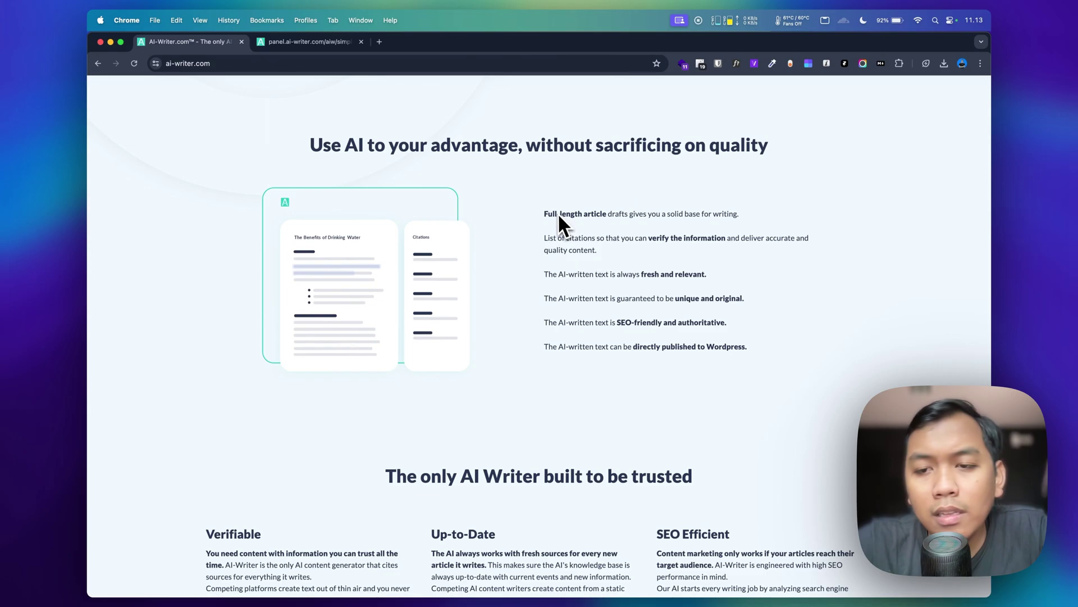
pyautogui.scroll(-1, 557, 213)
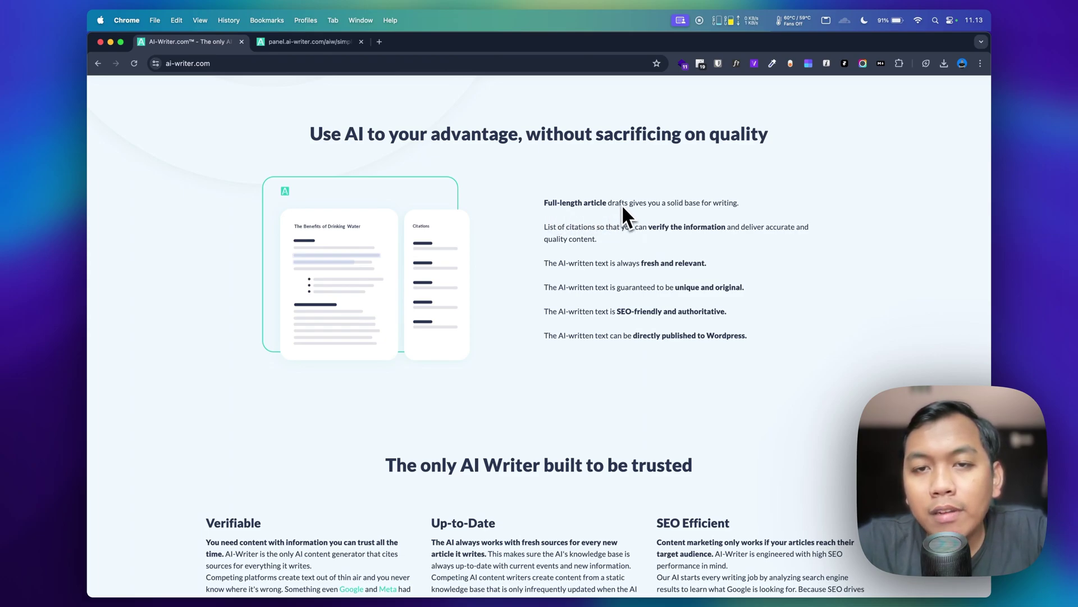
pyautogui.scroll(-1, 681, 212)
pyautogui.scroll(-2, 683, 214)
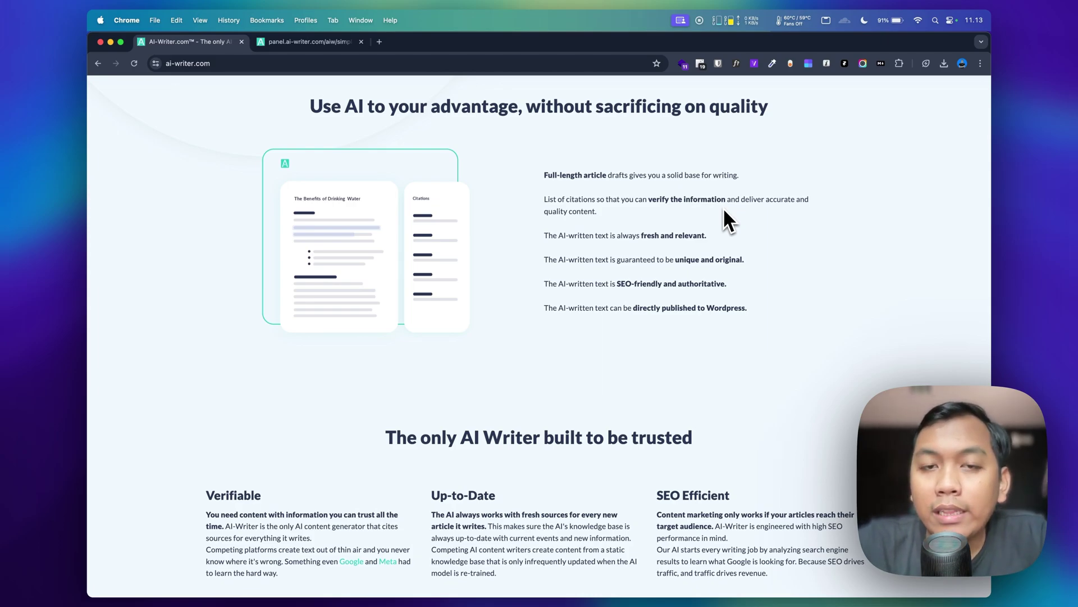
pyautogui.scroll(-1, 724, 211)
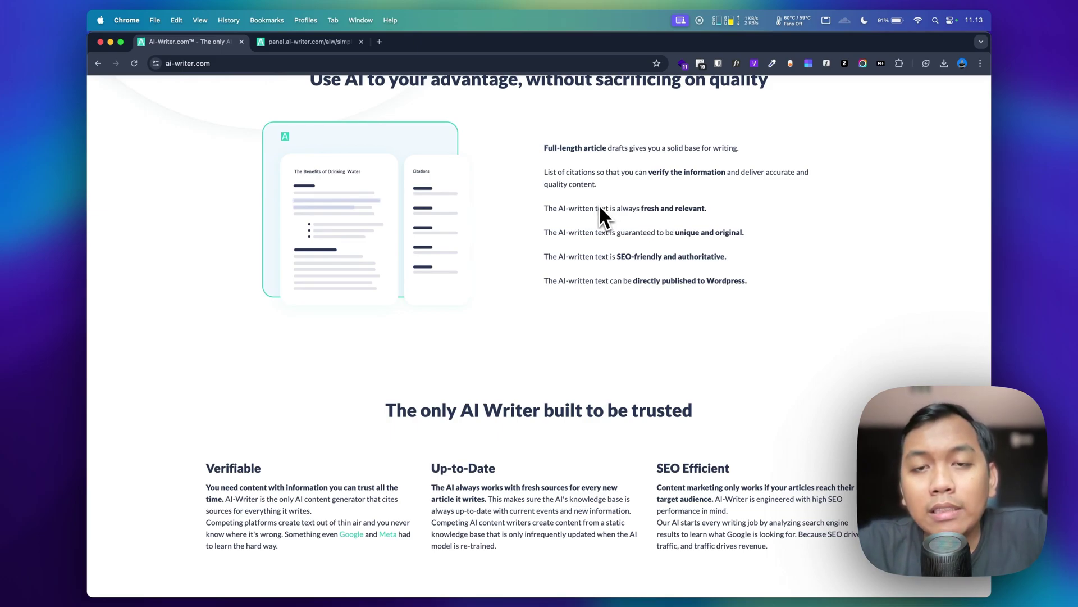
pyautogui.scroll(-1, 600, 209)
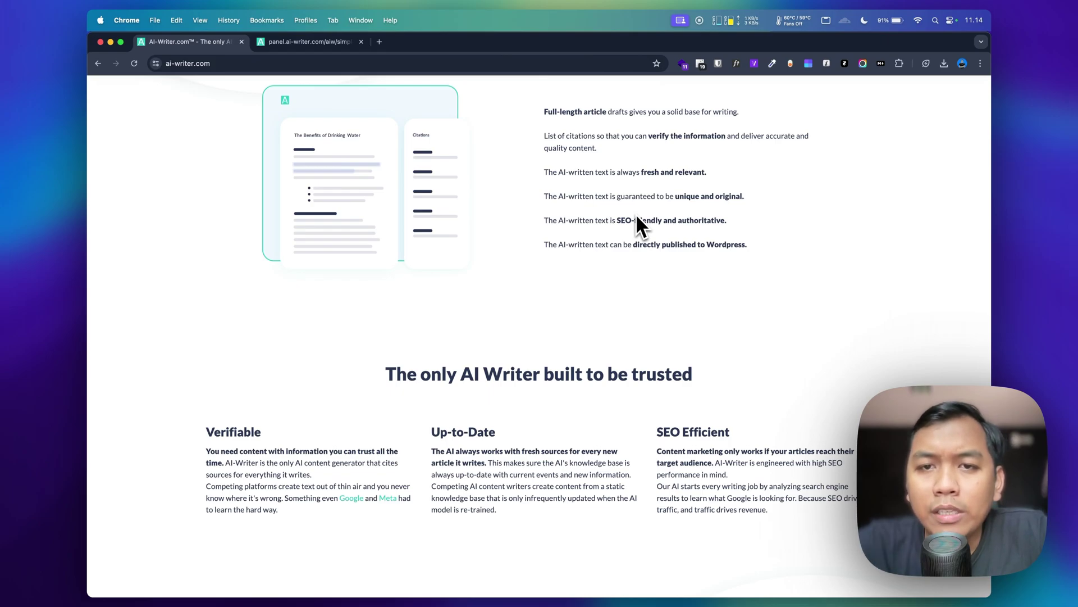
pyautogui.scroll(-1, 719, 236)
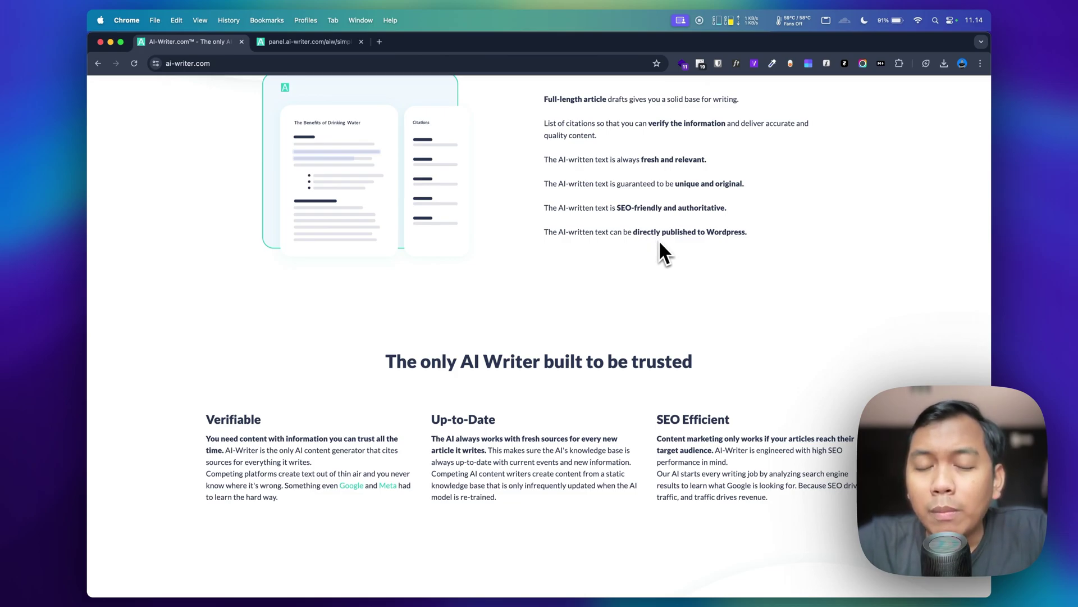
pyautogui.scroll(-5, 660, 245)
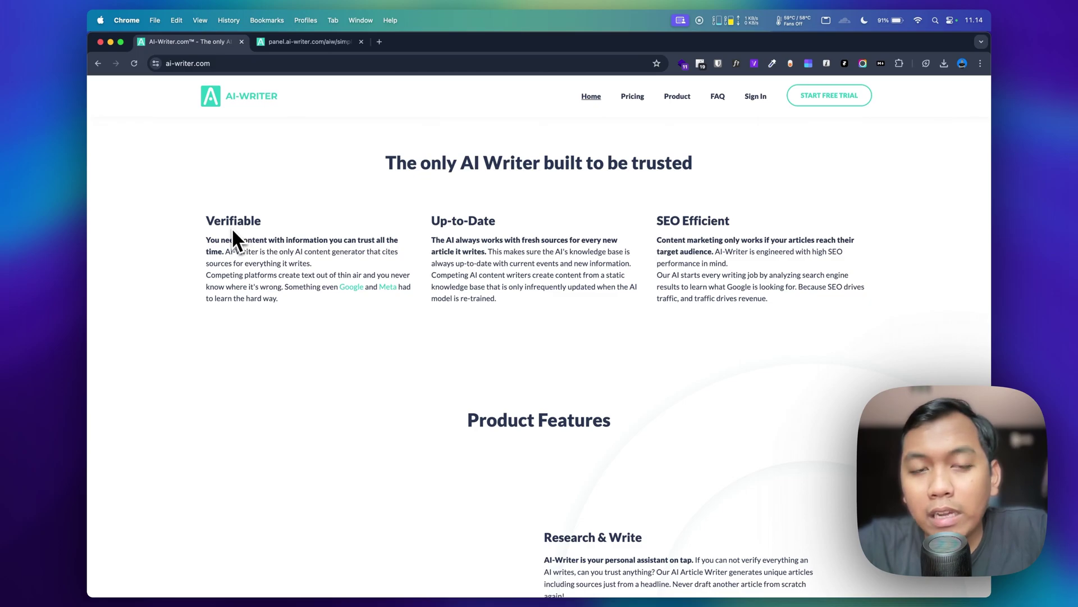
# Step: Scroll down through Product Features, the Article Tailor Workflow and the example article
pyautogui.scroll(-5, 296, 264)
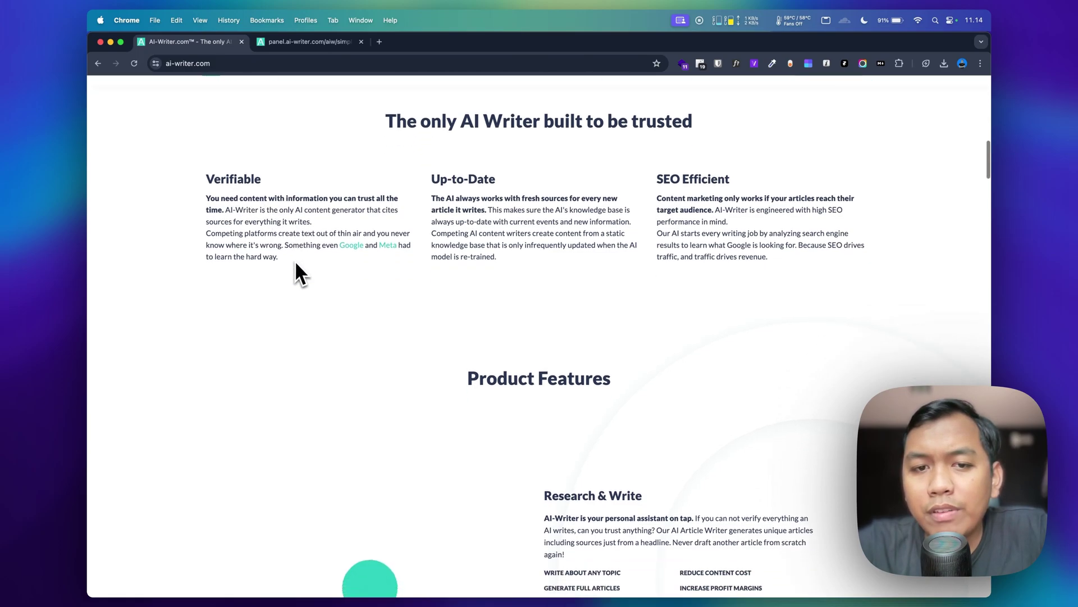
pyautogui.scroll(-1, 360, 337)
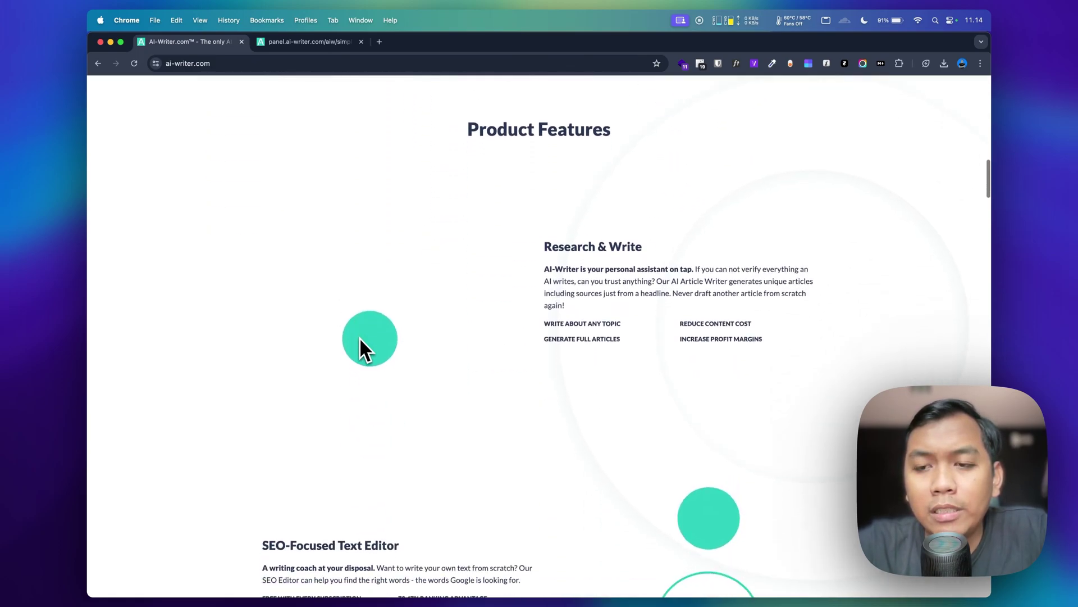
pyautogui.scroll(-1, 359, 337)
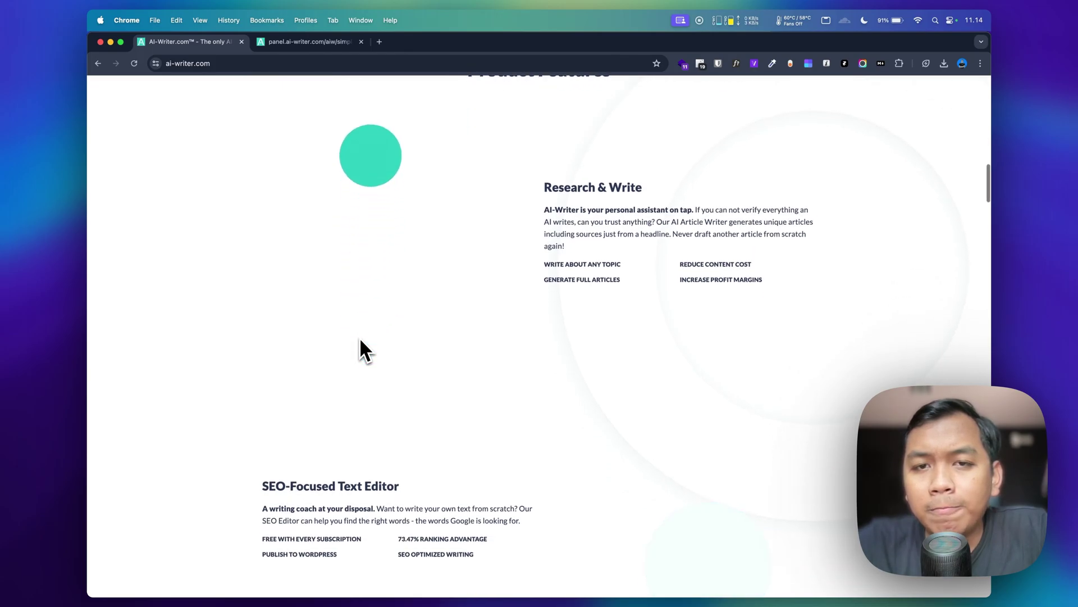
pyautogui.scroll(1, 401, 374)
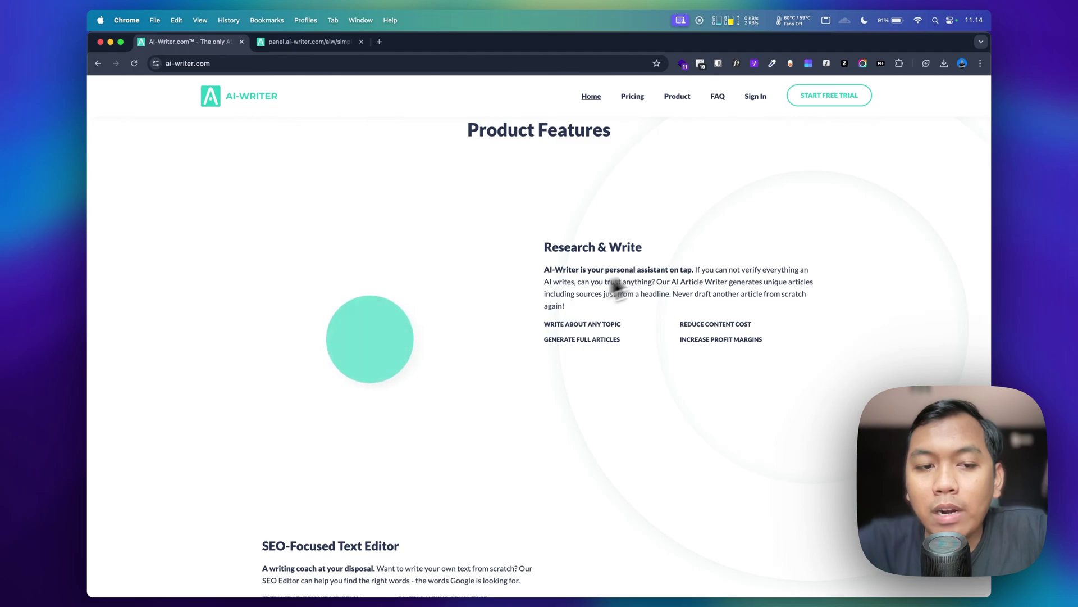
pyautogui.scroll(-5, 445, 332)
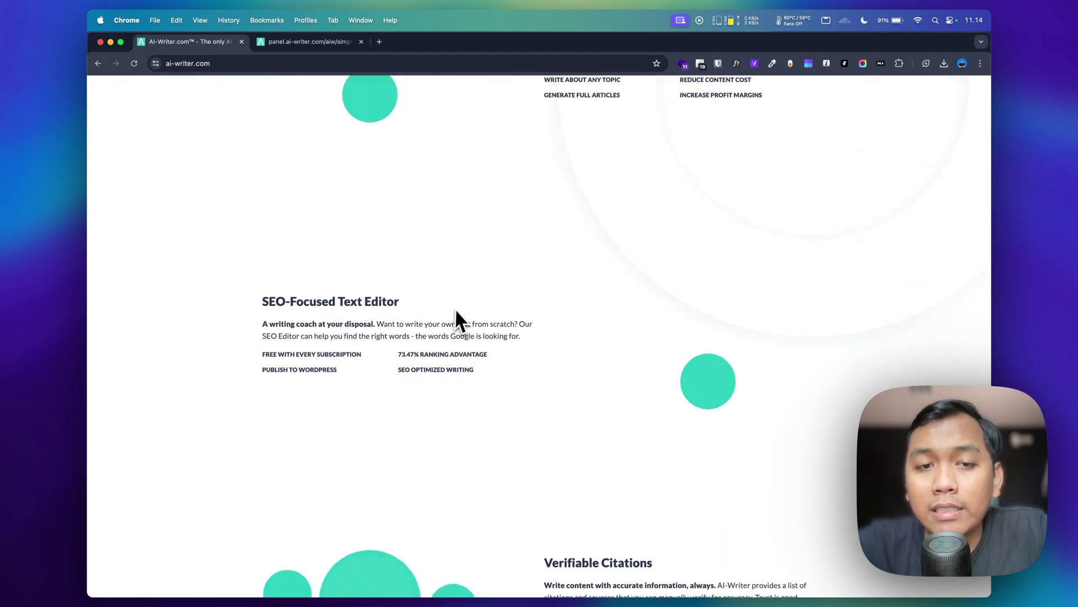
pyautogui.scroll(-6, 456, 314)
pyautogui.scroll(-1, 456, 309)
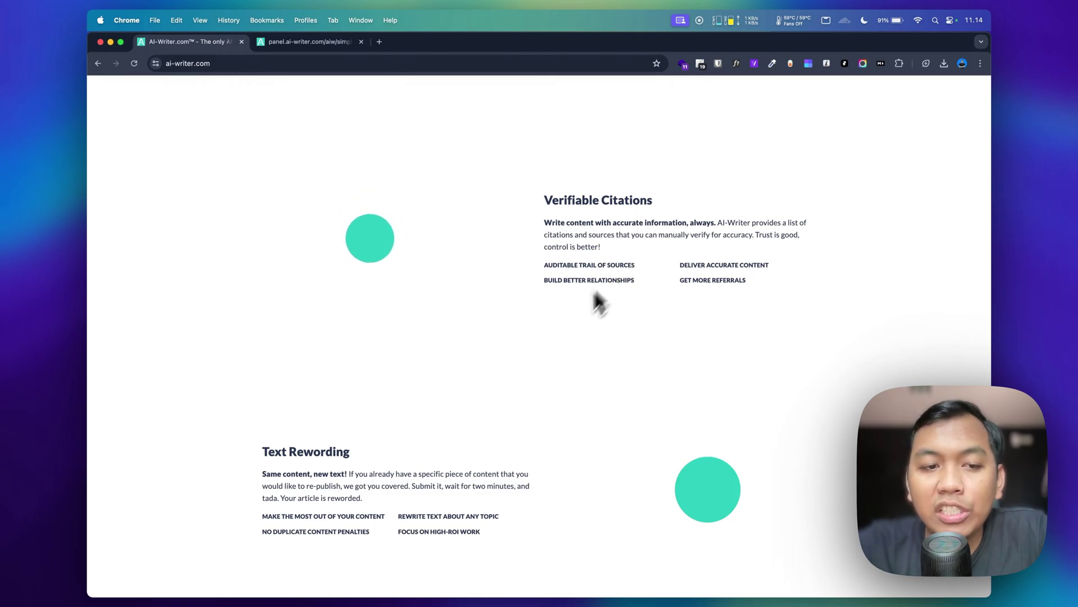
pyautogui.scroll(-3, 584, 315)
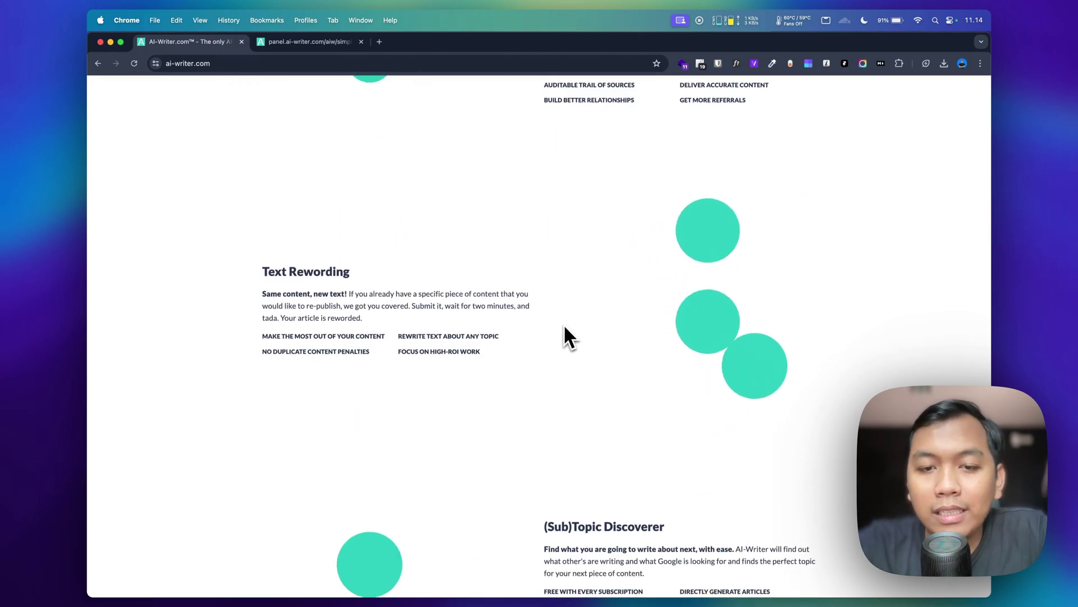
pyautogui.scroll(-5, 565, 328)
pyautogui.scroll(-8, 565, 327)
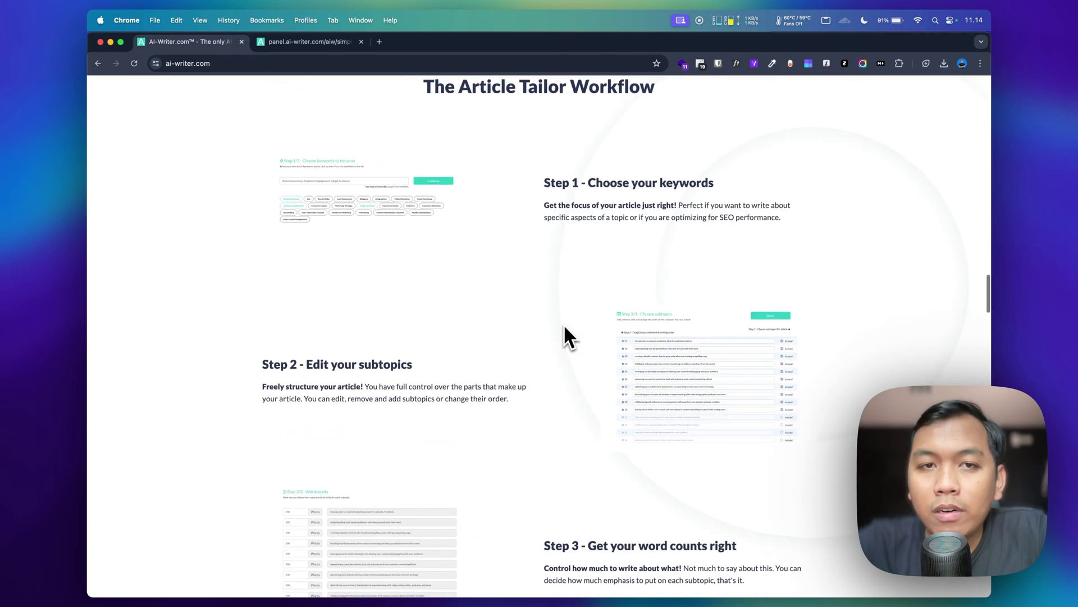
pyautogui.scroll(1, 566, 327)
pyautogui.scroll(-20, 565, 327)
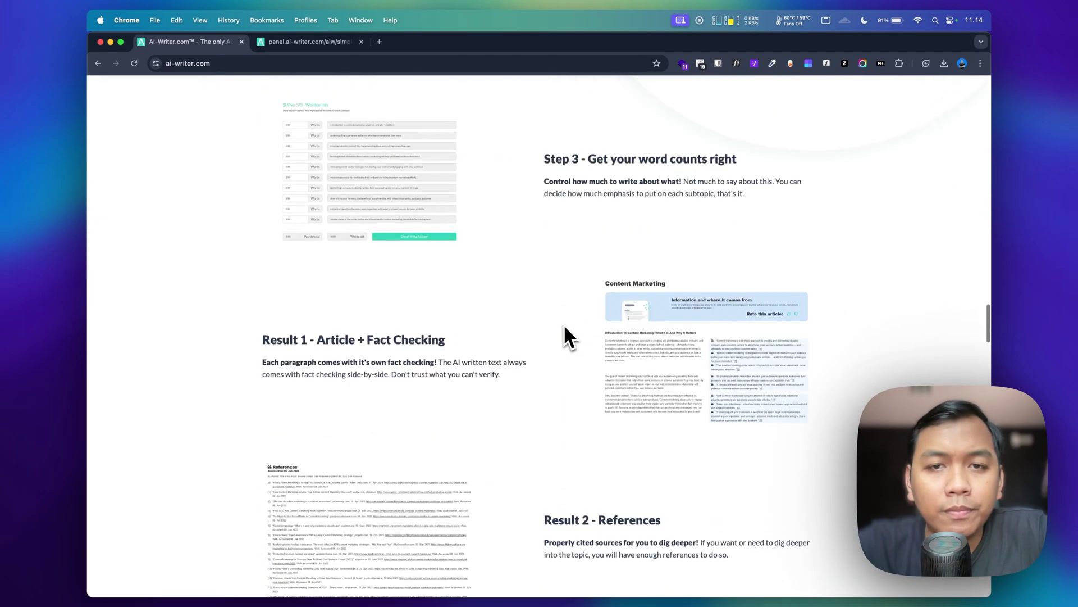
pyautogui.scroll(-12, 563, 323)
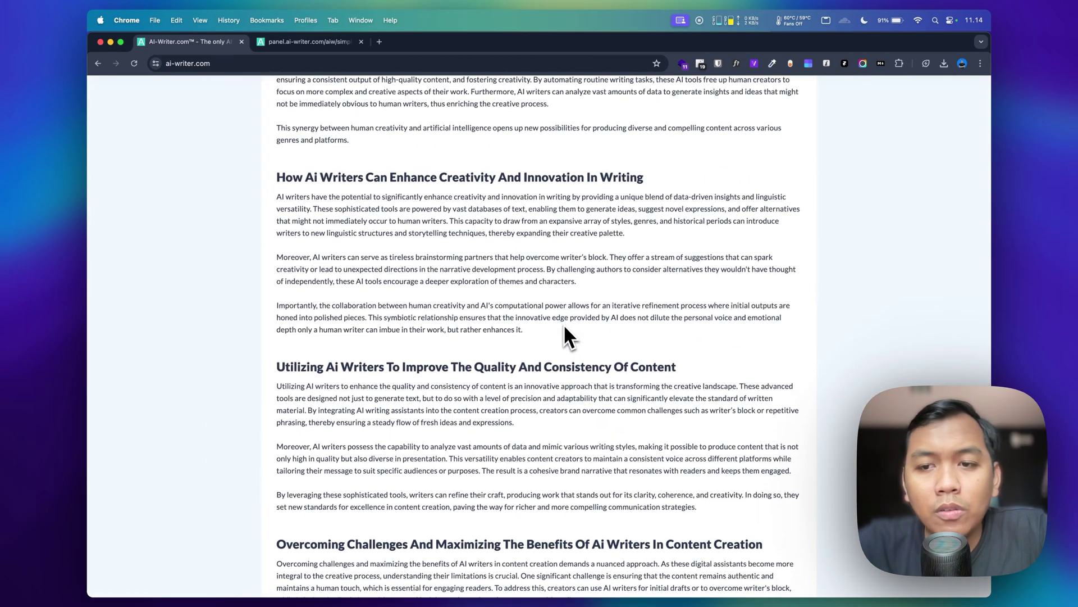
pyautogui.scroll(-5, 564, 324)
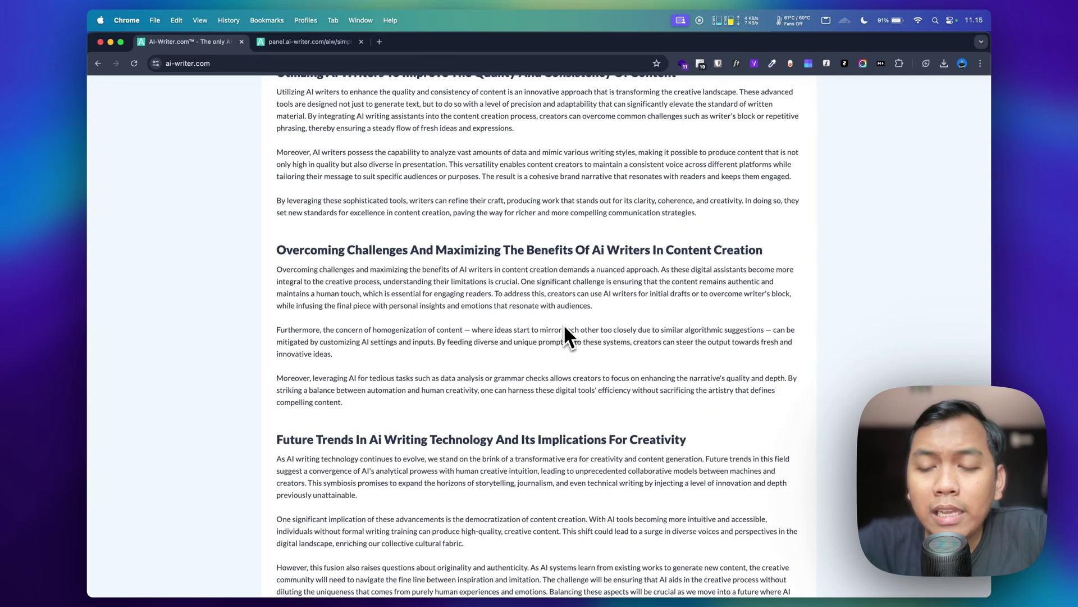
pyautogui.scroll(-8, 564, 324)
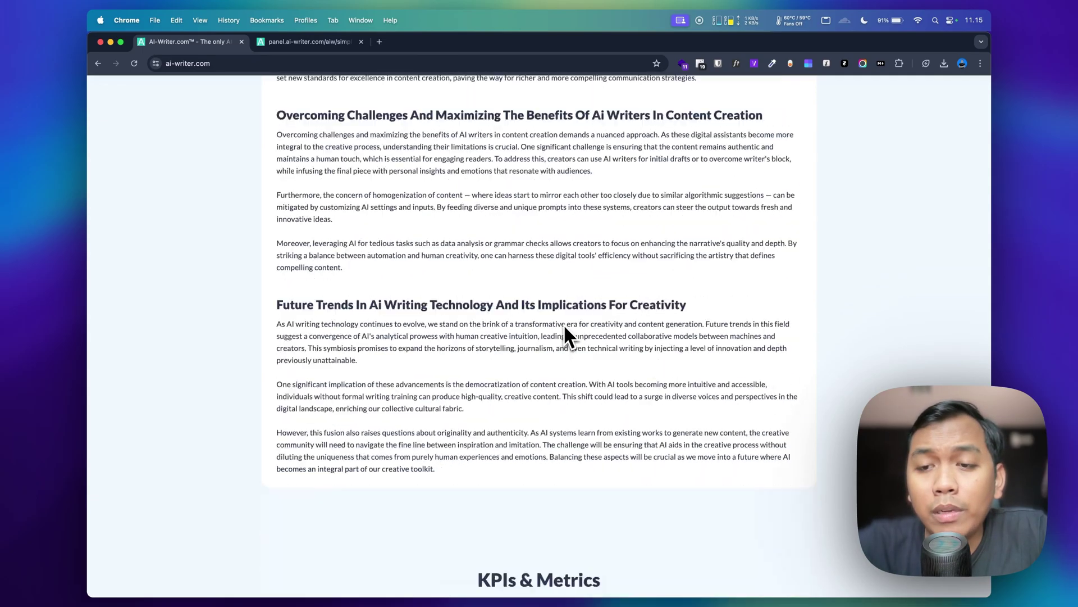
# Step: Scroll back up to the hero with the empty 'Write about...' topic field
pyautogui.scroll(9, 564, 323)
pyautogui.scroll(20, 564, 323)
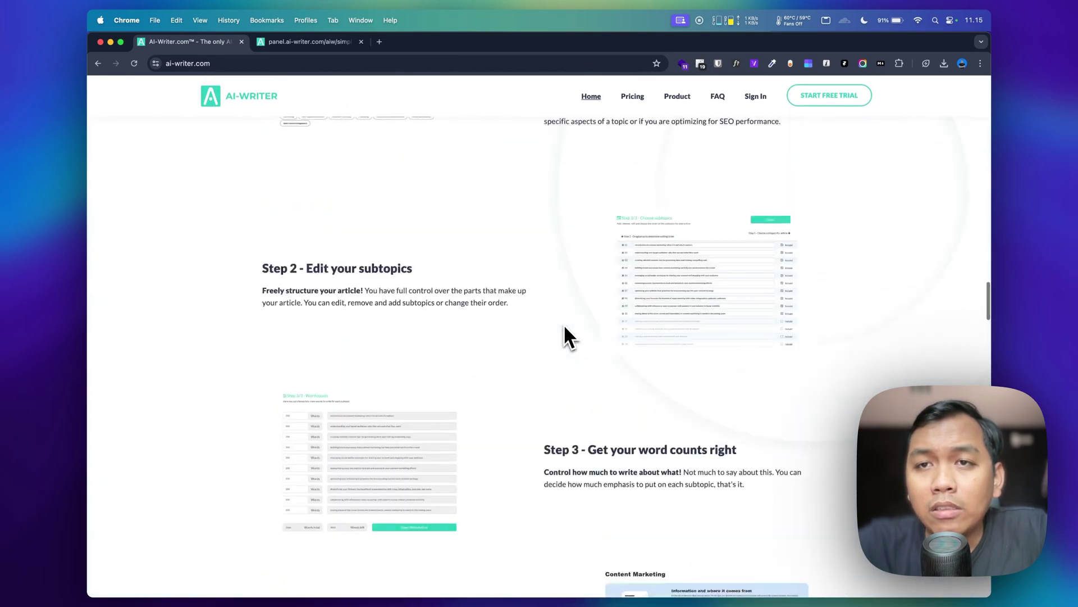
pyautogui.scroll(20, 564, 324)
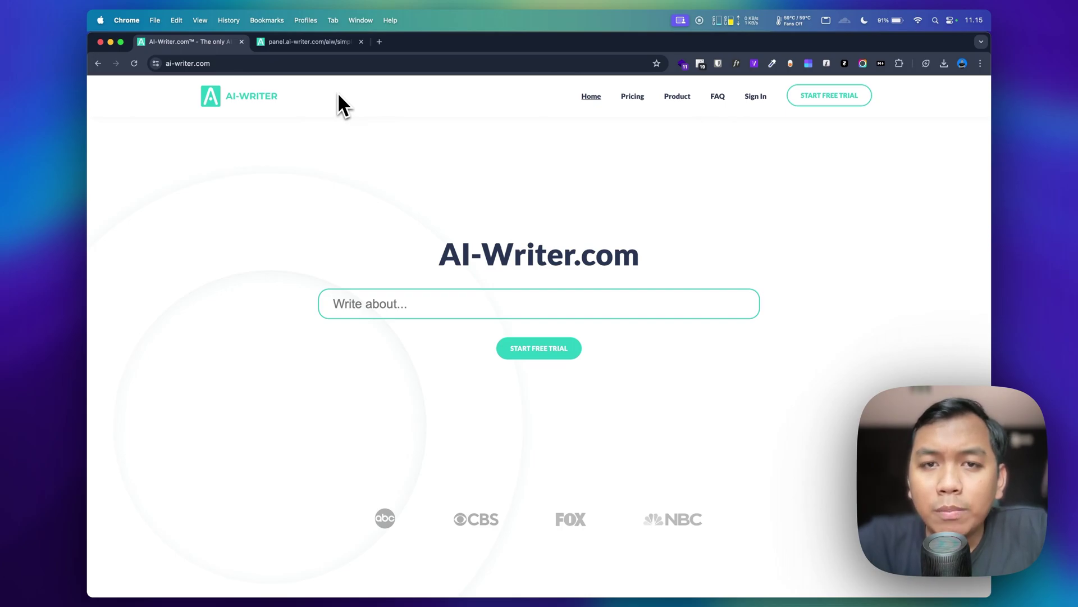
pyautogui.click(311, 50)
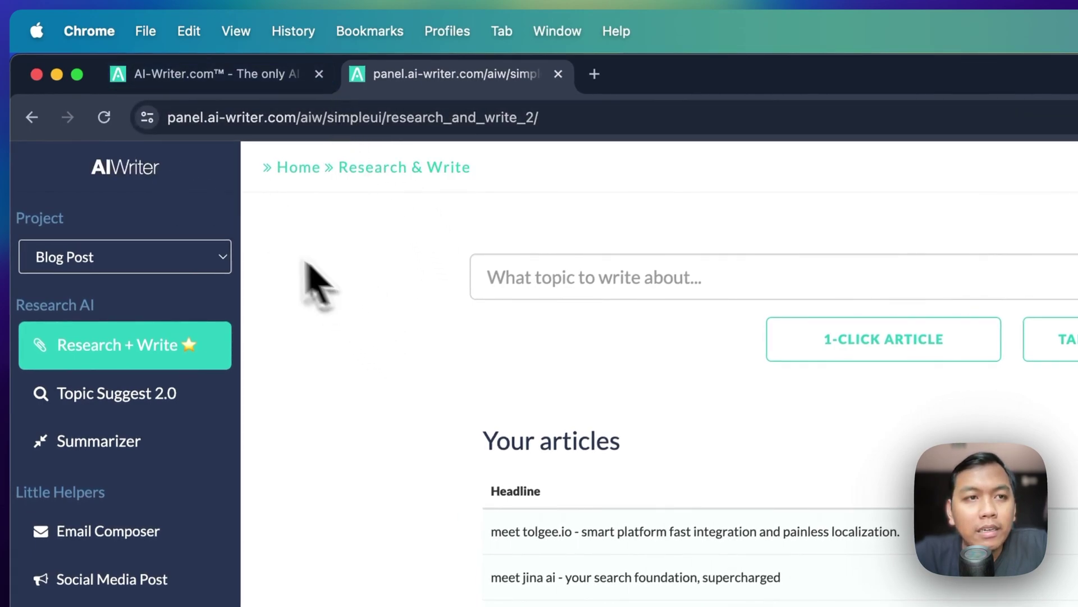
pyautogui.click(123, 179)
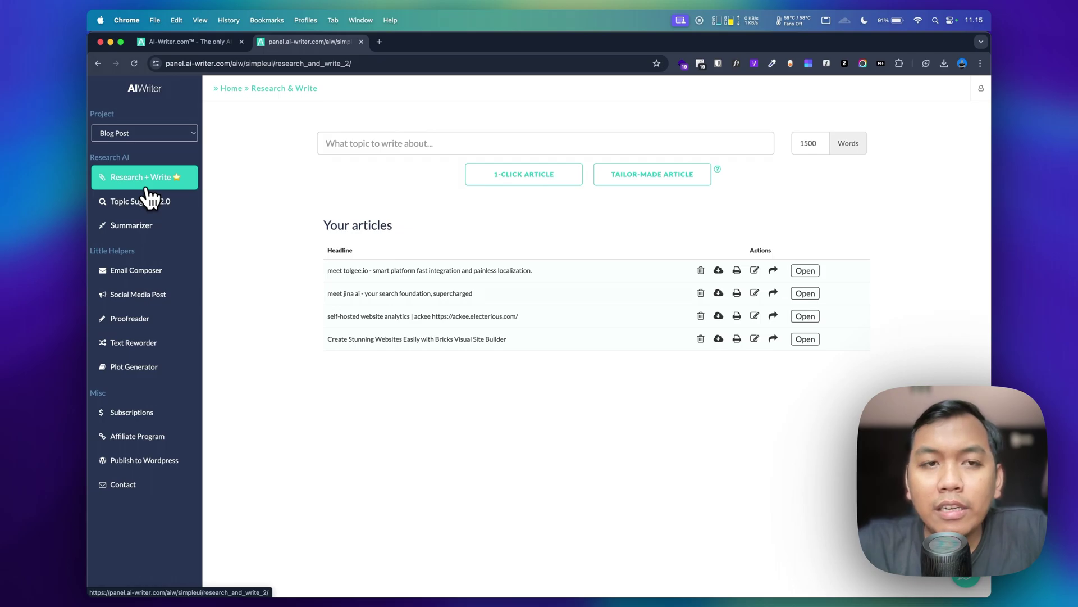
pyautogui.click(407, 140)
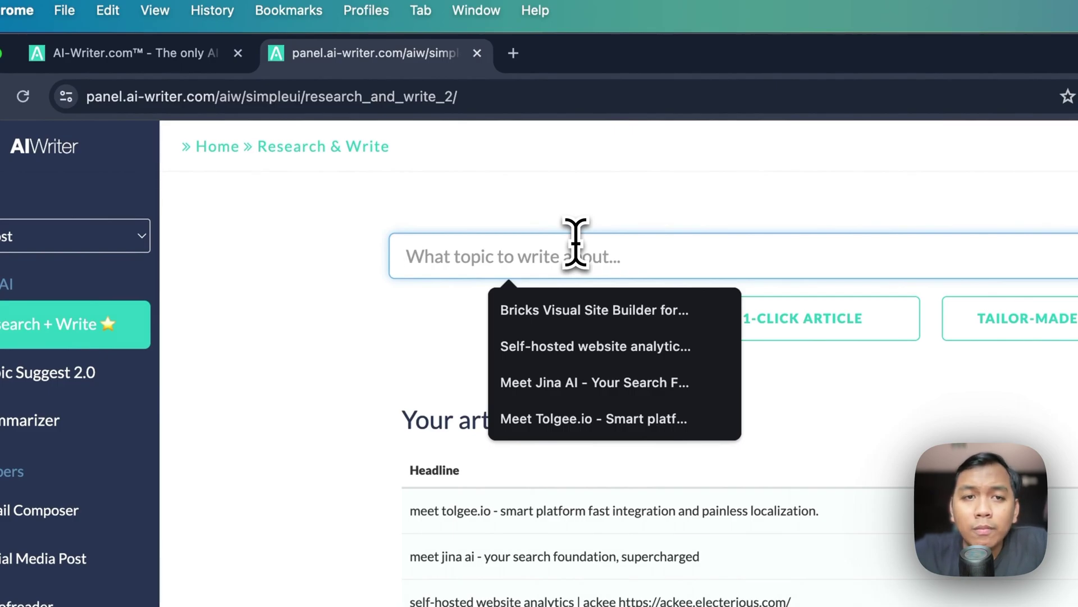
pyautogui.click(301, 373)
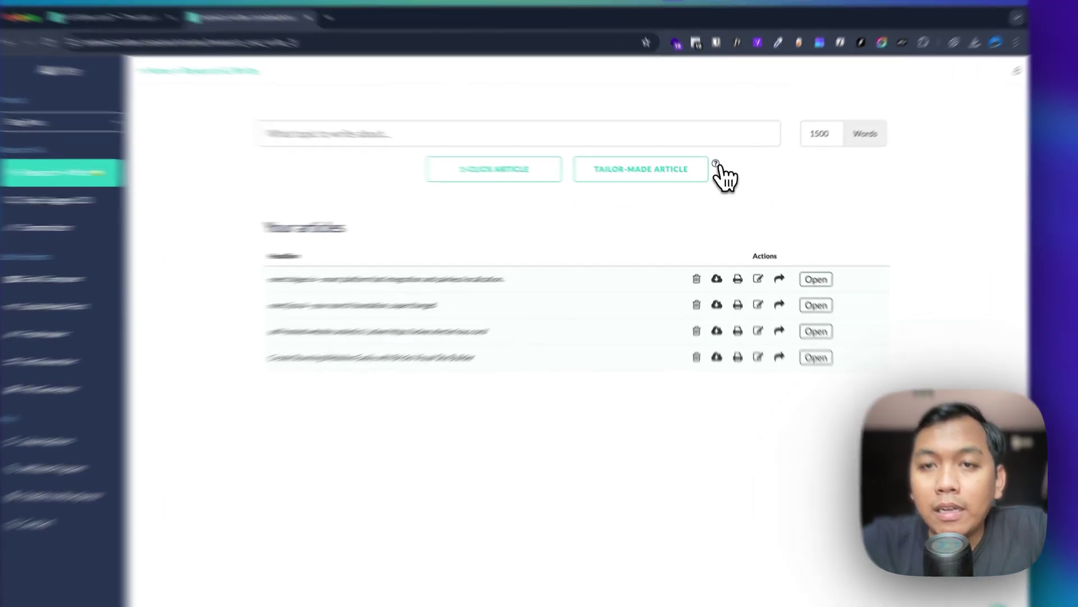
pyautogui.click(719, 171)
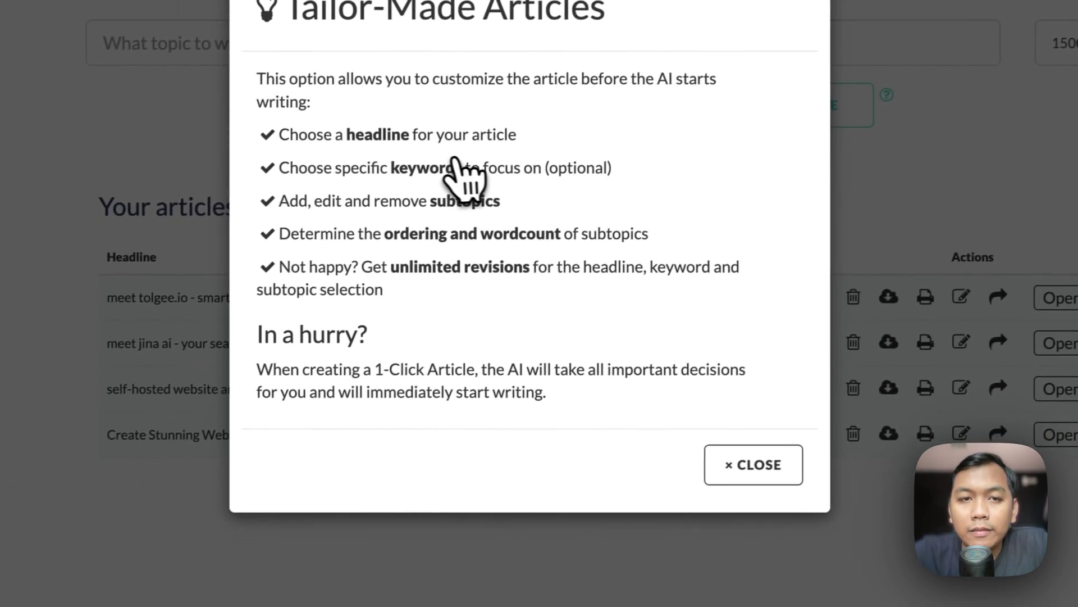
pyautogui.click(742, 475)
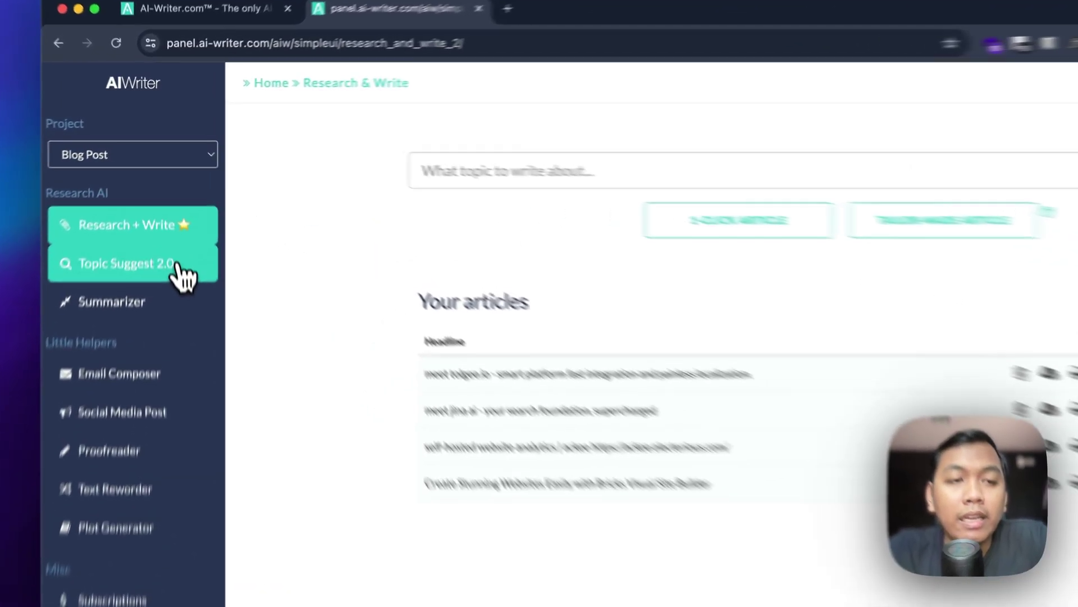
# Step: Open Topic Suggest 2.0 and highlight the example seed keywords 'content marketing' and 'dog training'
pyautogui.click(170, 202)
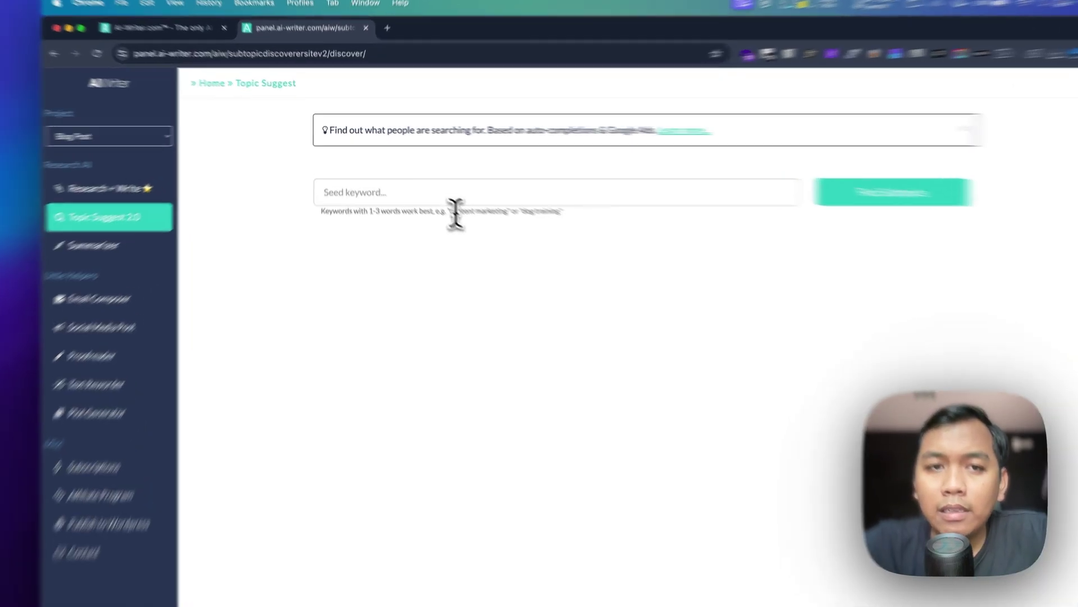
pyautogui.moveTo(432, 196); pyautogui.dragTo(473, 196)
pyautogui.moveTo(611, 275); pyautogui.dragTo(715, 277)
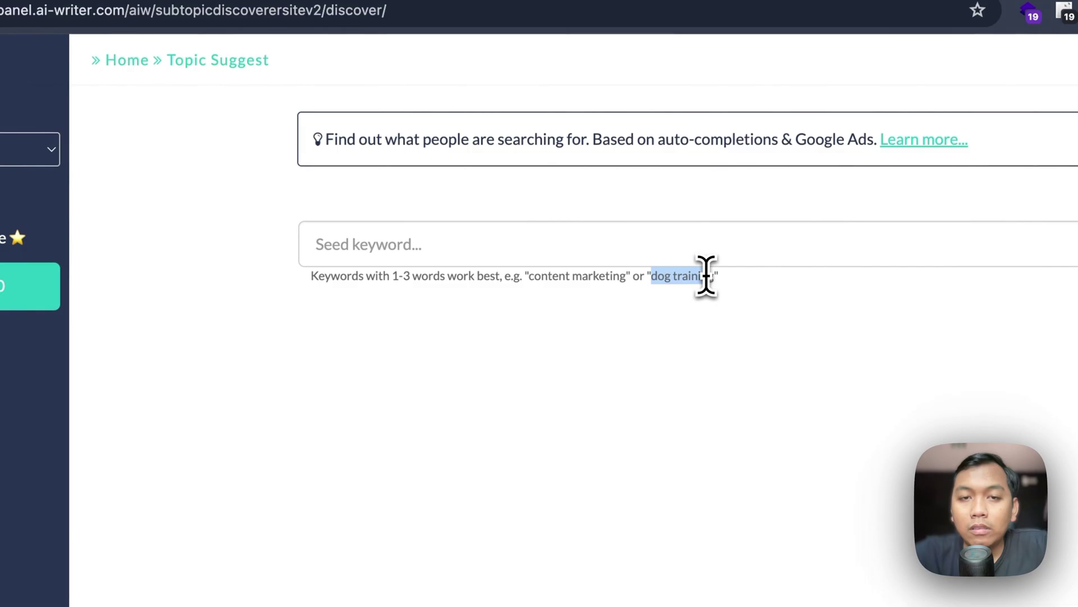
pyautogui.click(465, 362)
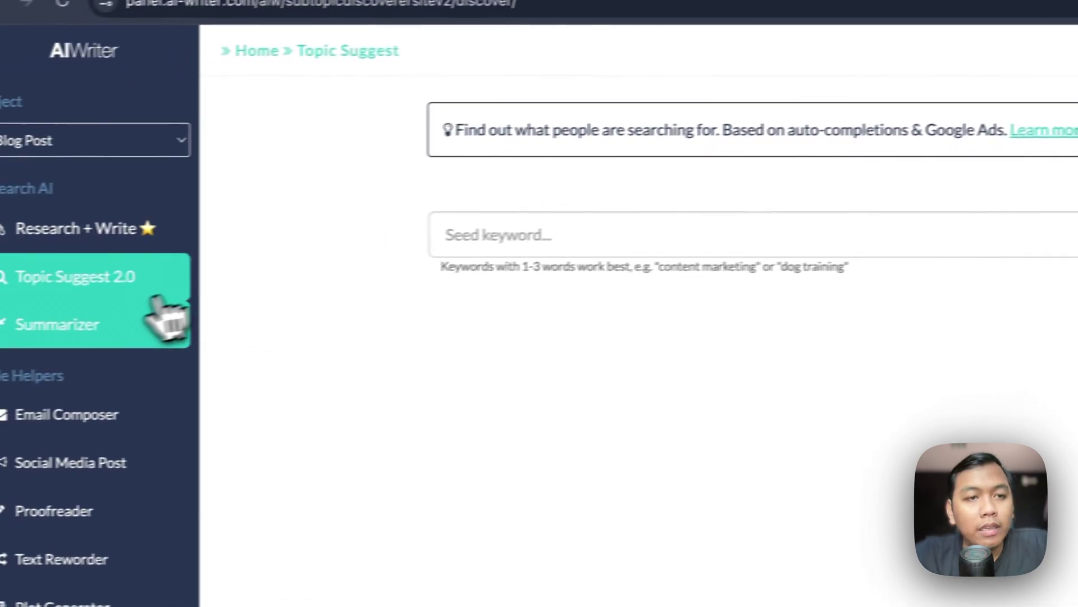
pyautogui.click(135, 322)
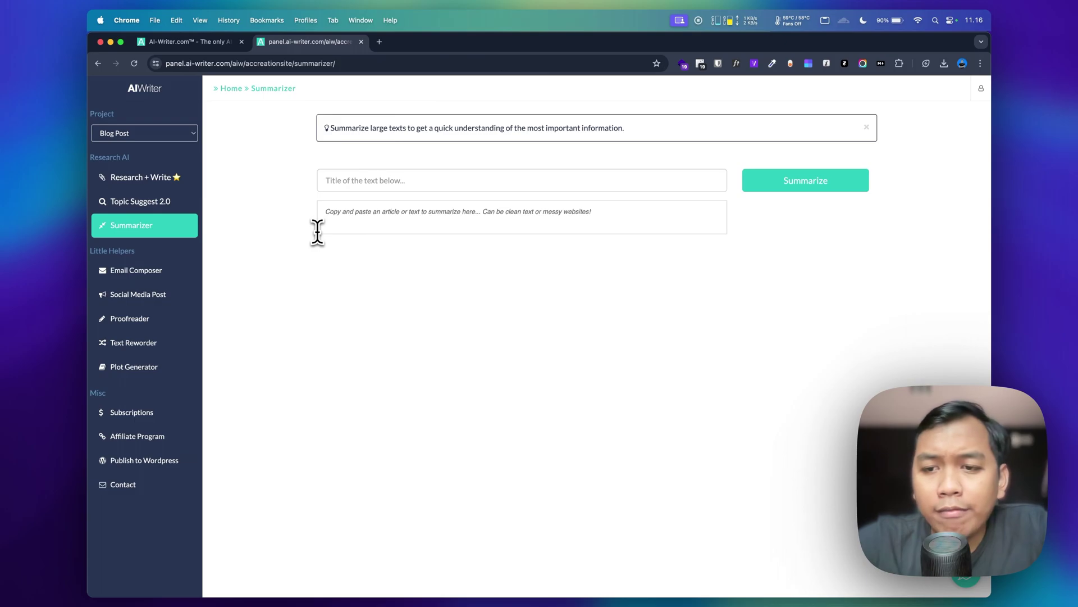
# Step: Expand the Summarizer's large box for pasting an article or text to summarise
pyautogui.click(339, 225)
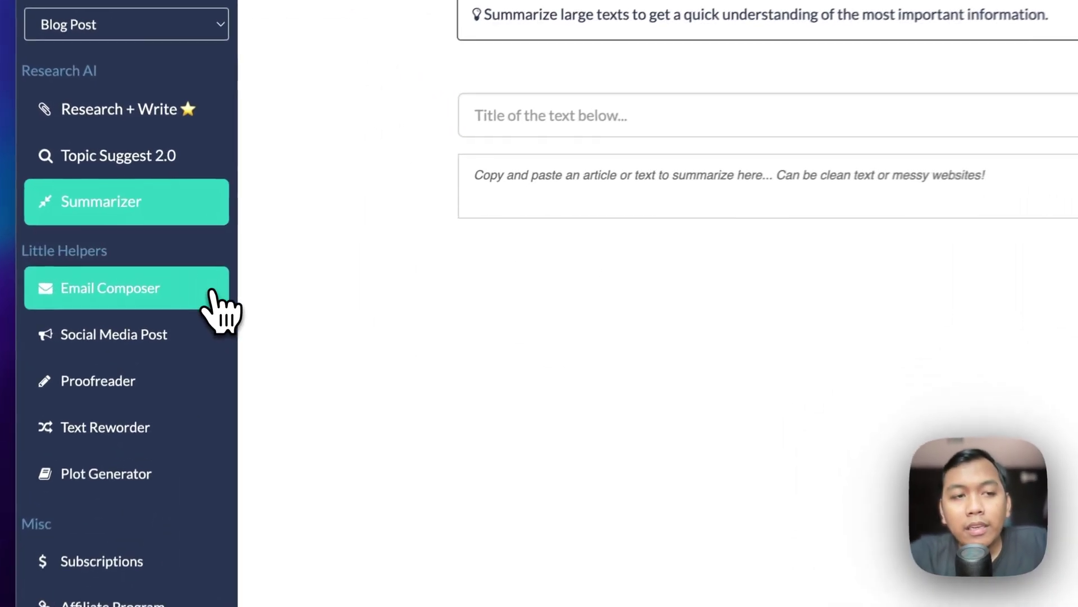
# Step: Tour Email Composer, Social Media Post, Proofreader, Text Reworder and Plot Generator, then return to Research & Write
pyautogui.click(189, 271)
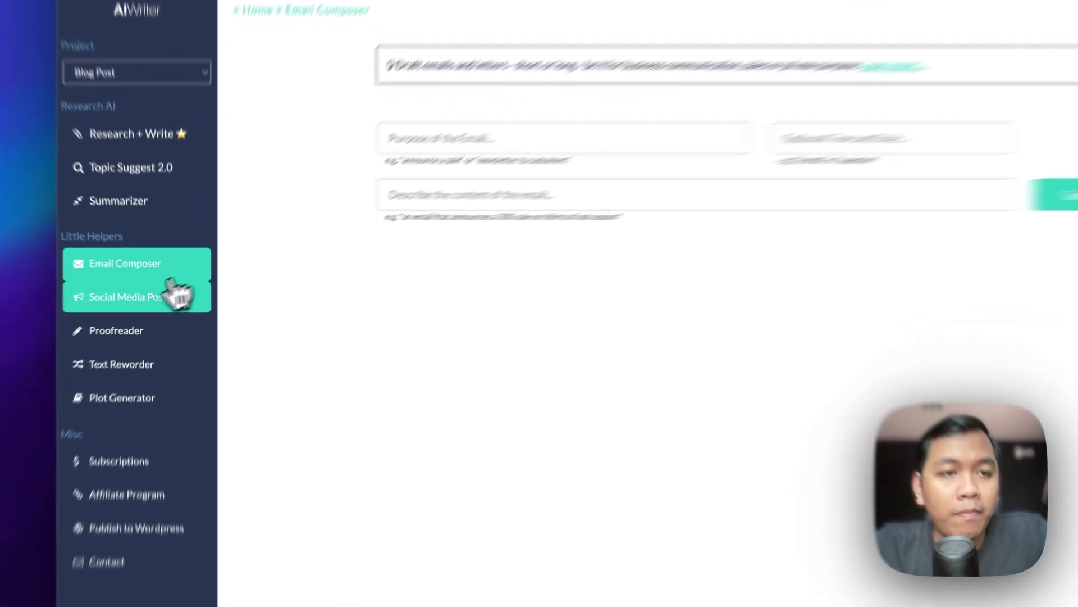
pyautogui.click(163, 296)
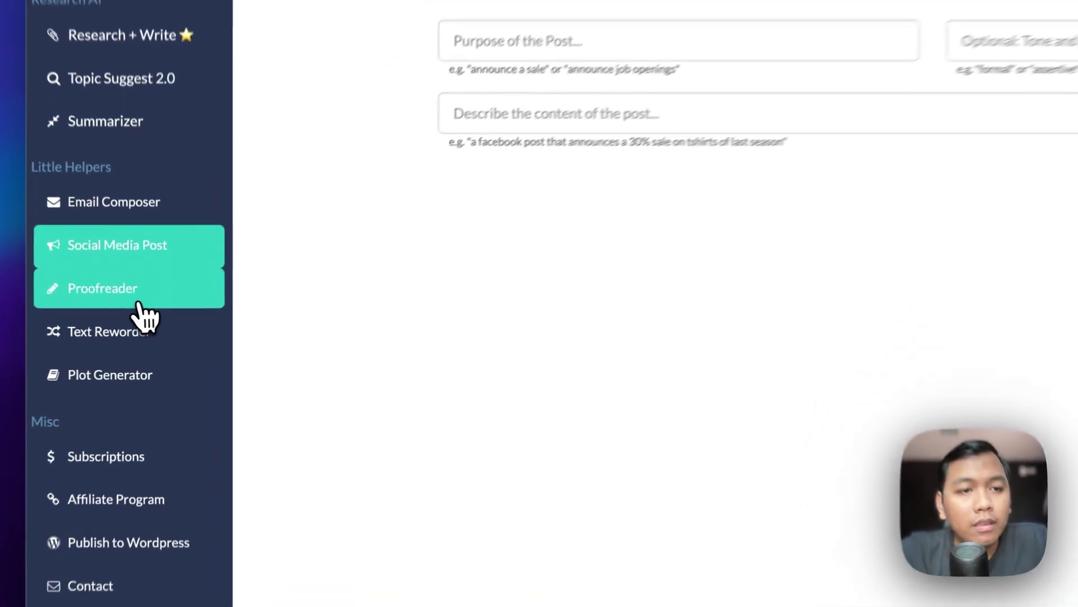
pyautogui.click(139, 298)
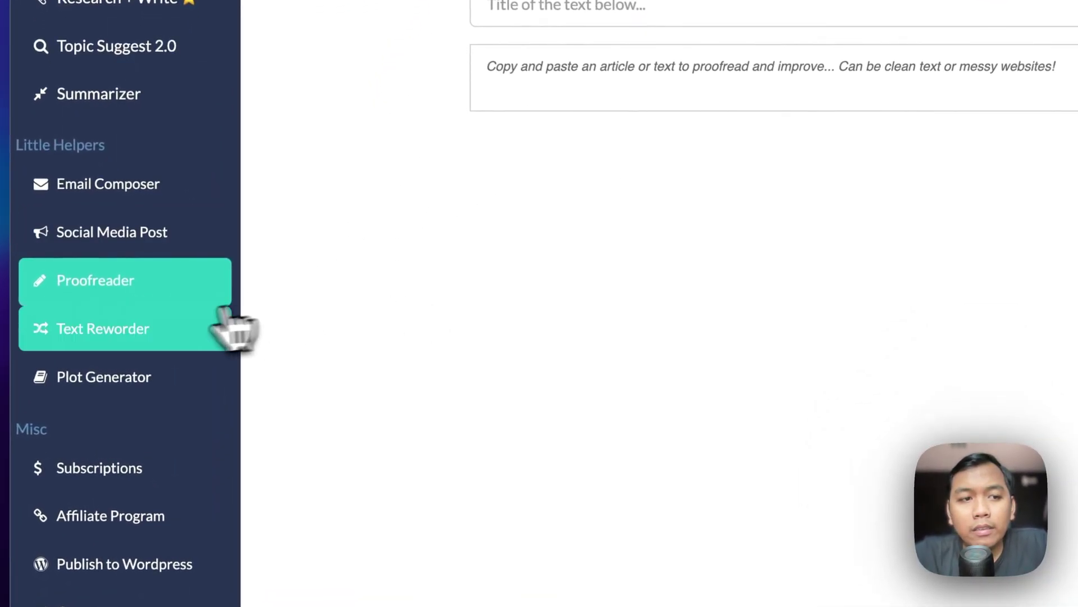
pyautogui.click(168, 319)
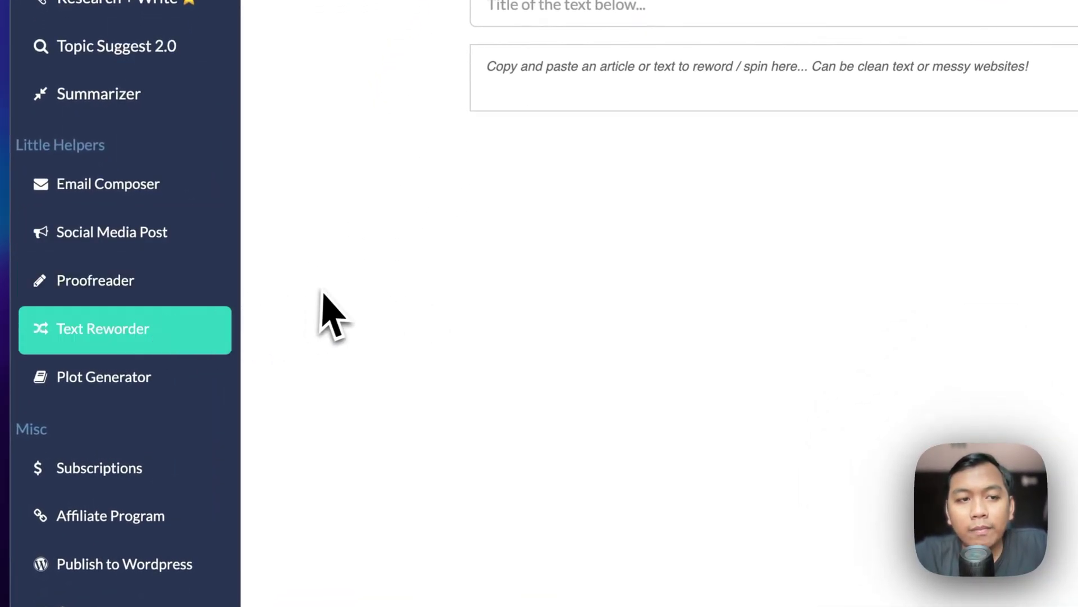
pyautogui.click(152, 384)
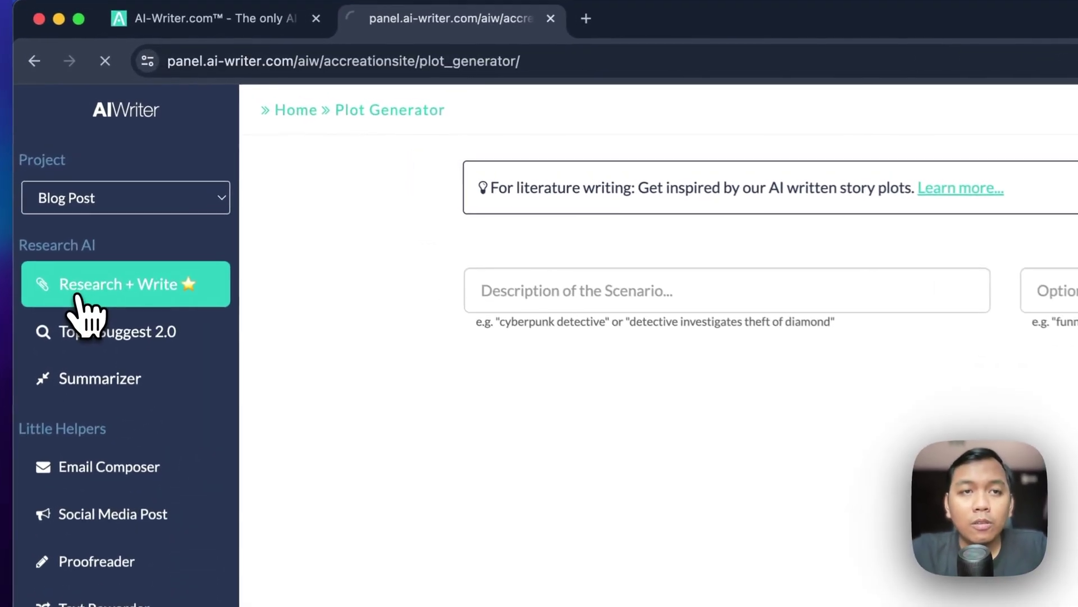
pyautogui.click(119, 180)
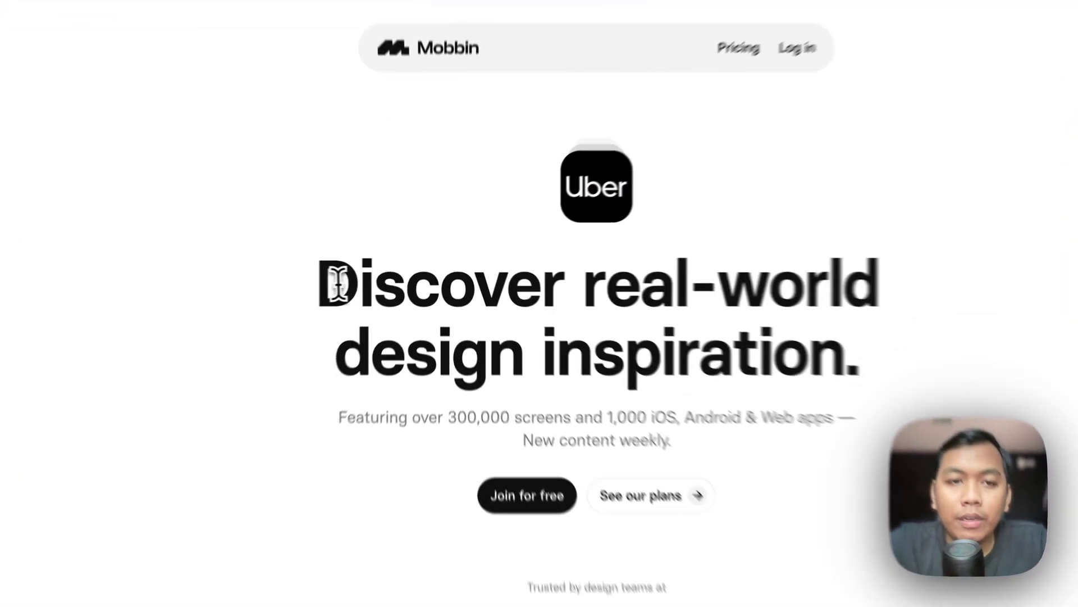
# Step: Set the article topic to 'Meet Mobbin:' plus the copied Mobbin headline 'Discover real-world design inspiration'
pyautogui.moveTo(300, 286); pyautogui.dragTo(755, 469)
pyautogui.press('super+c')
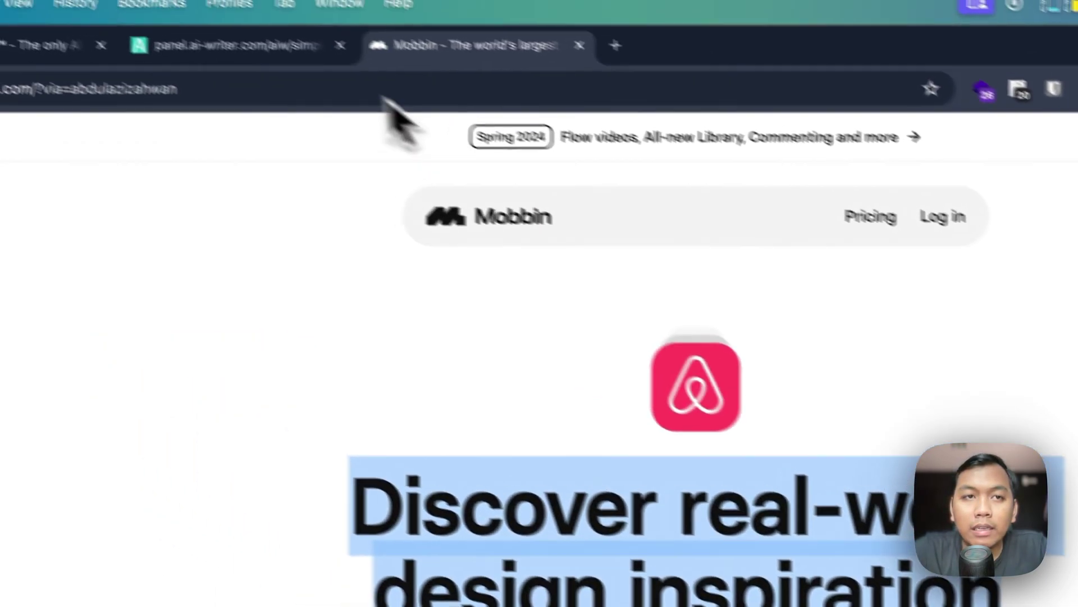
pyautogui.click(270, 51)
pyautogui.click(377, 248)
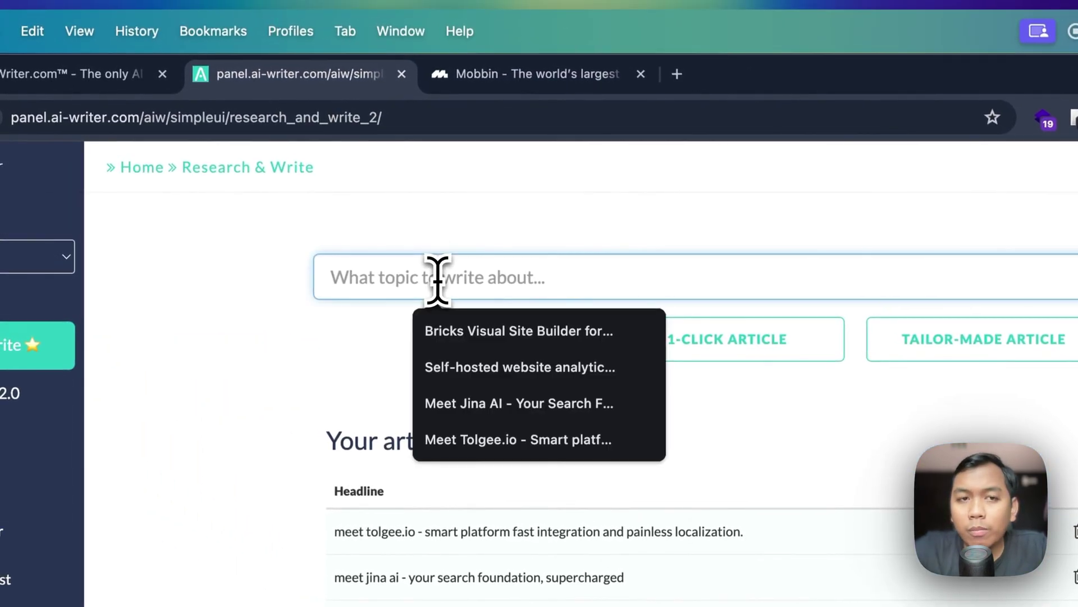
pyautogui.write('M')
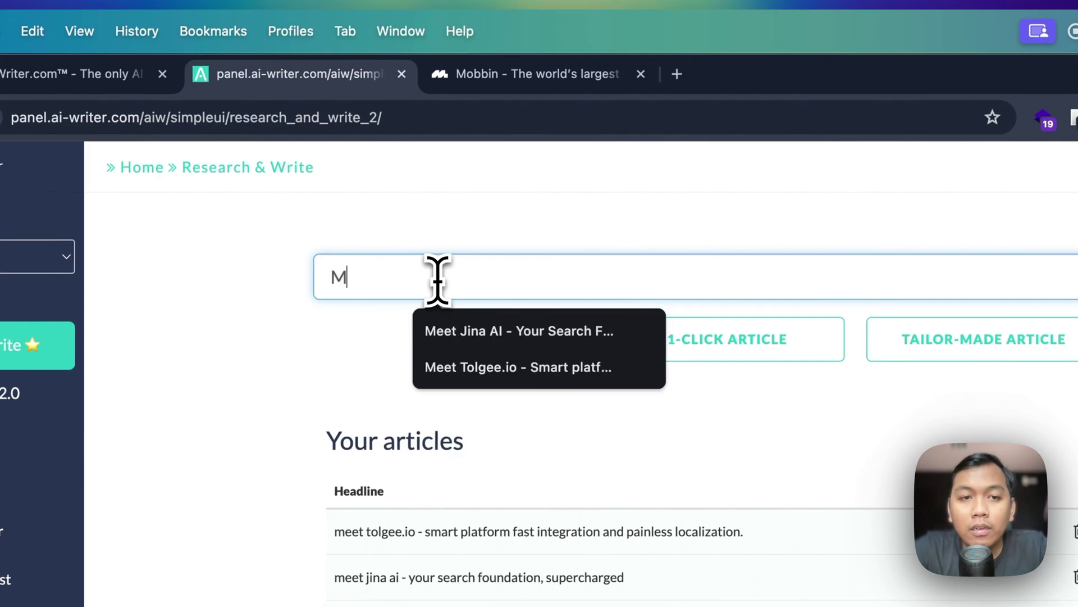
pyautogui.write('eet Mobbin')
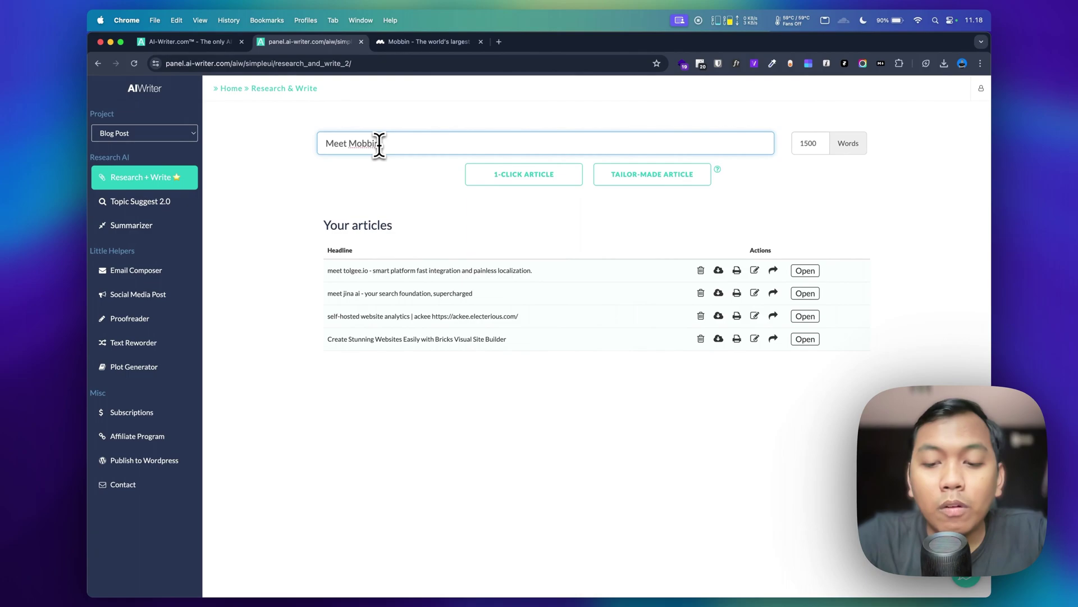
pyautogui.write(':')
pyautogui.press('super+v')
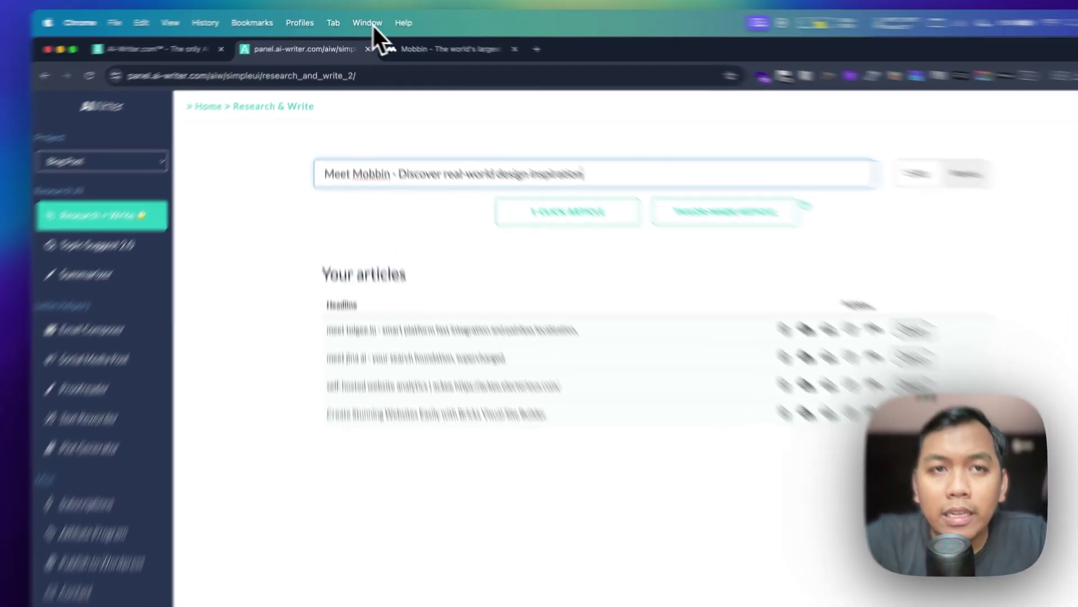
# Step: Change the word count to 2000 and start a 1-Click Article
pyautogui.click(403, 47)
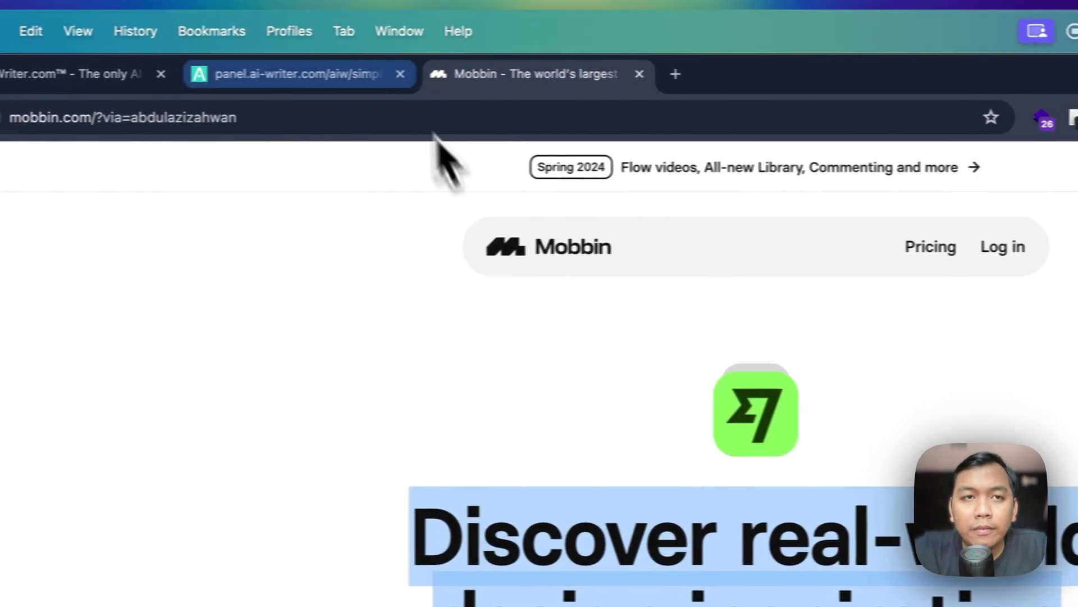
pyautogui.click(343, 84)
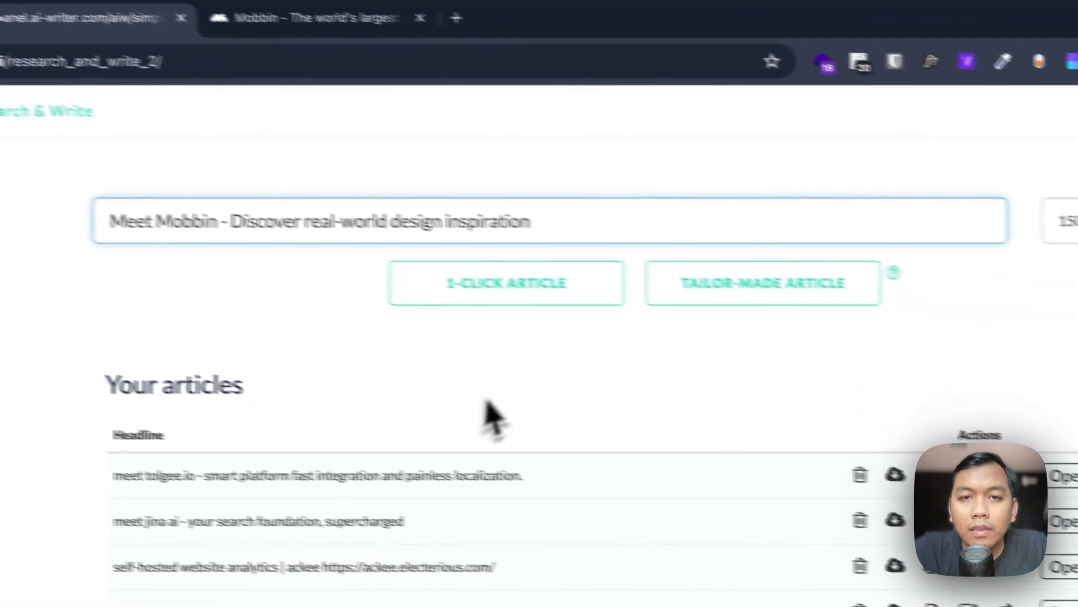
pyautogui.click(488, 399)
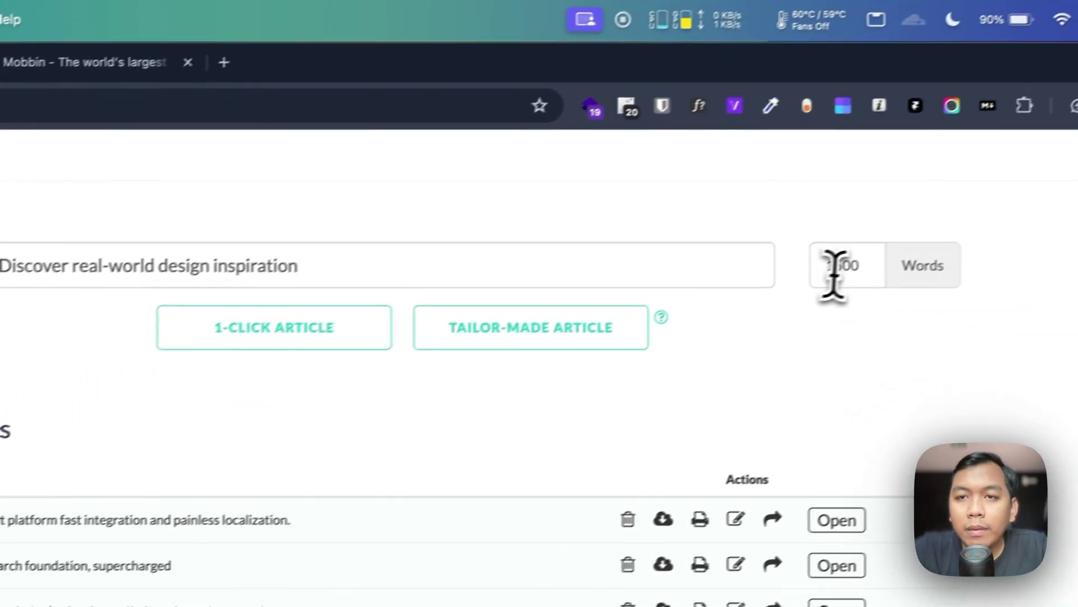
pyautogui.moveTo(1075, 222); pyautogui.dragTo(1046, 225)
pyautogui.write('2000')
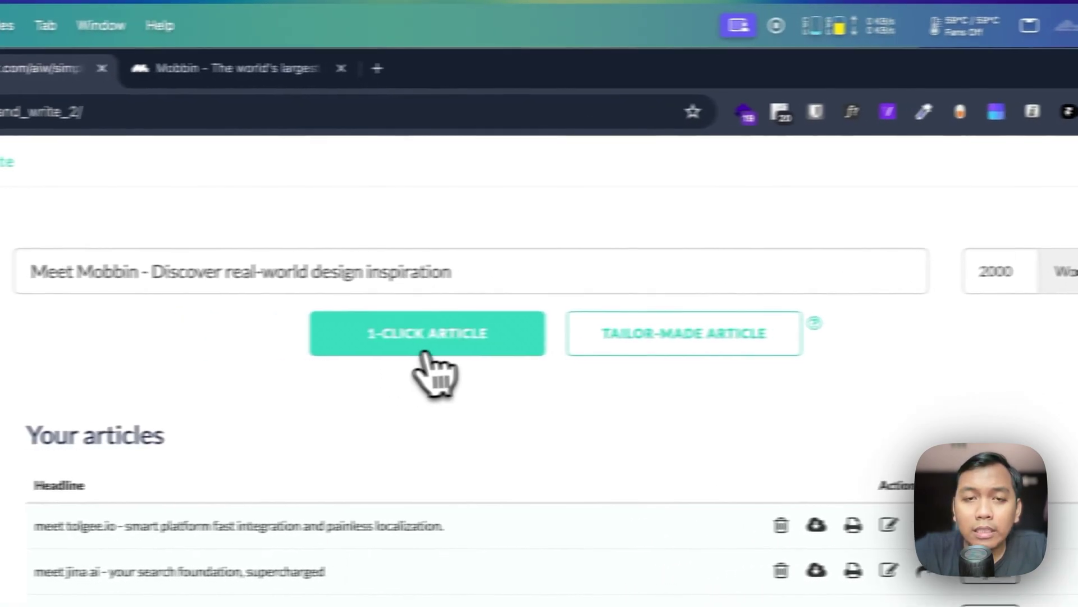
pyautogui.click(486, 336)
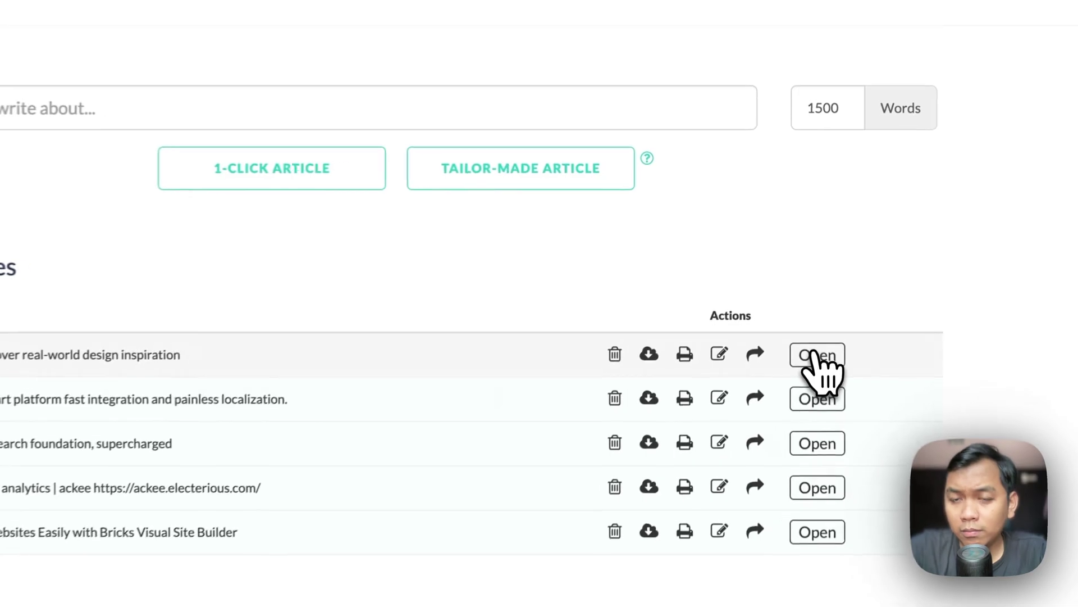
# Step: Open the 'meet mobbin' article and highlight its full title
pyautogui.click(814, 354)
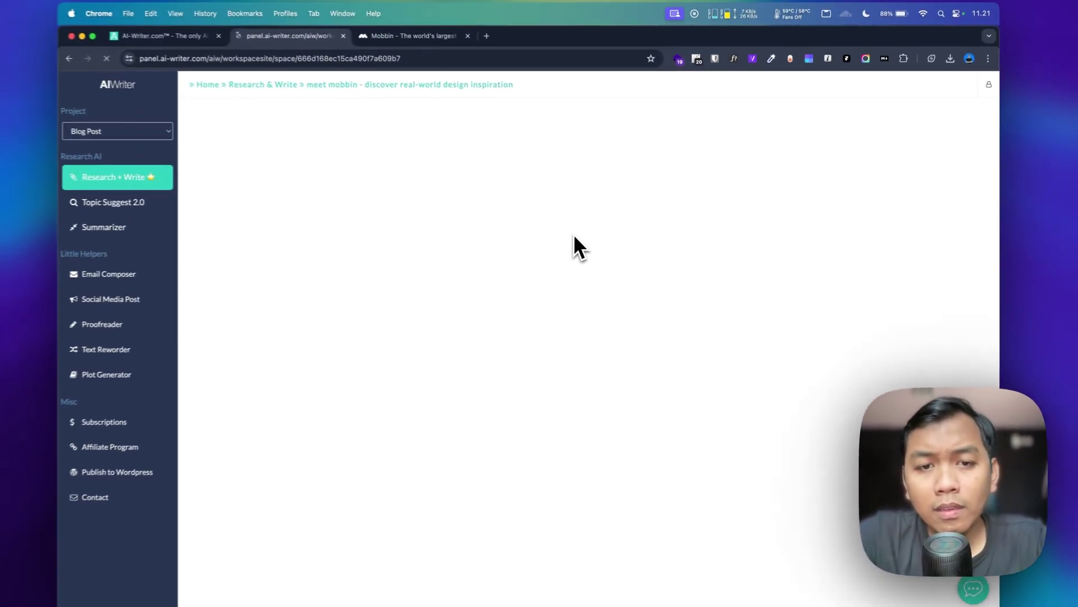
pyautogui.scroll(-1, 579, 291)
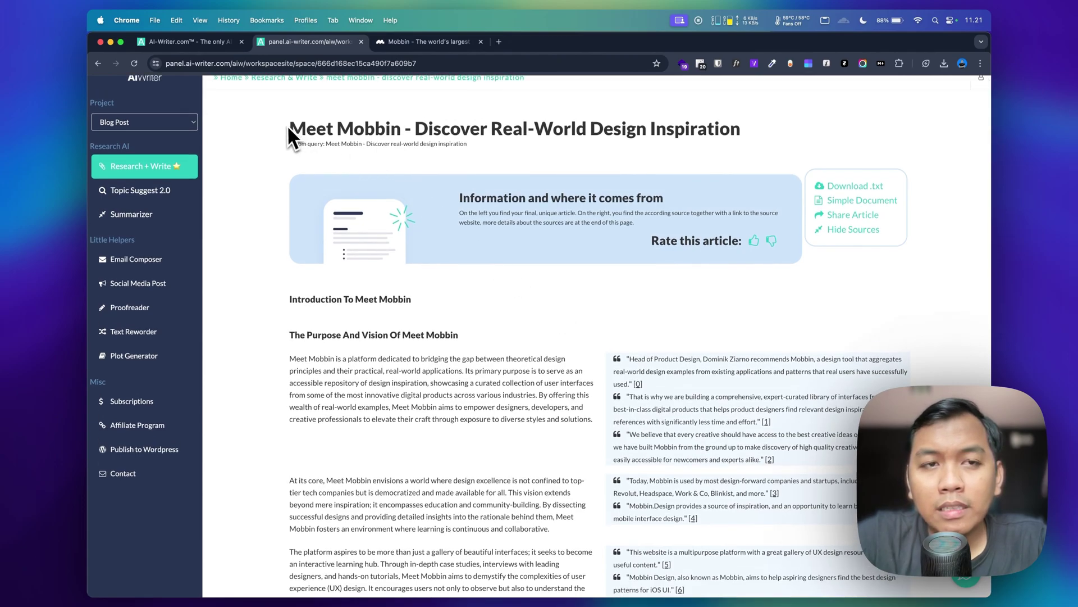
pyautogui.moveTo(290, 128); pyautogui.dragTo(472, 126)
pyautogui.moveTo(620, 243); pyautogui.dragTo(792, 225)
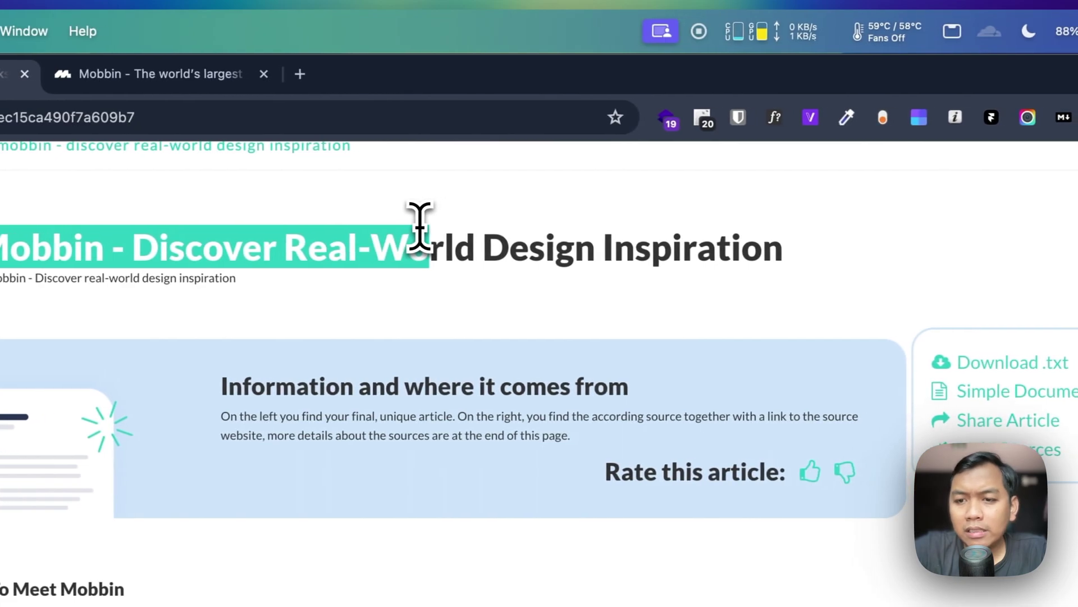
pyautogui.moveTo(420, 227); pyautogui.dragTo(841, 270)
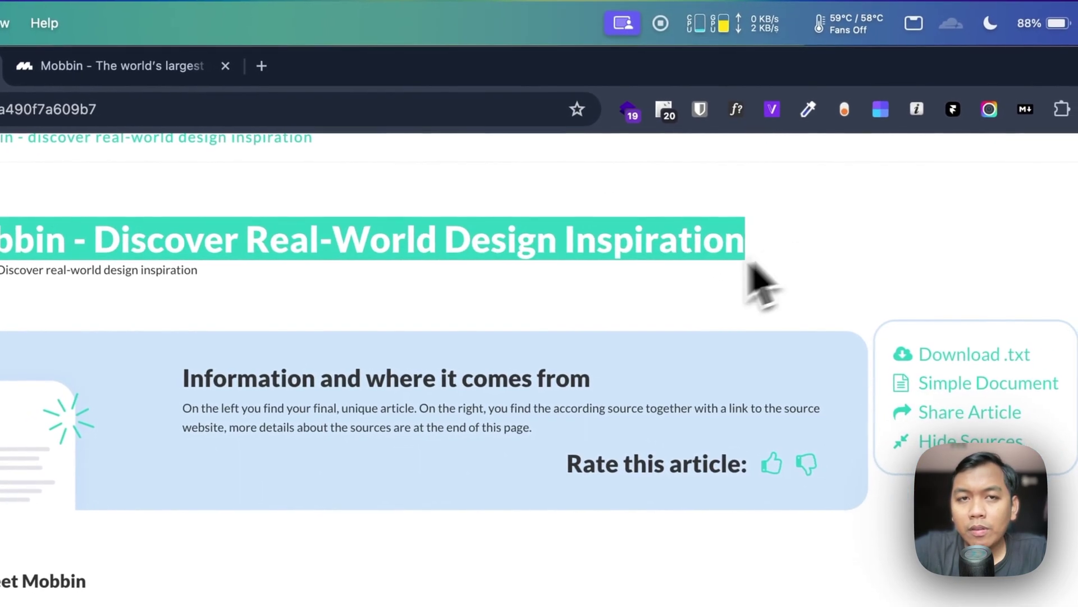
# Step: Scroll through the article's sections and numbered source quotes to 'The Purpose And Vision Of Meet Mobbin'
pyautogui.scroll(1, 713, 281)
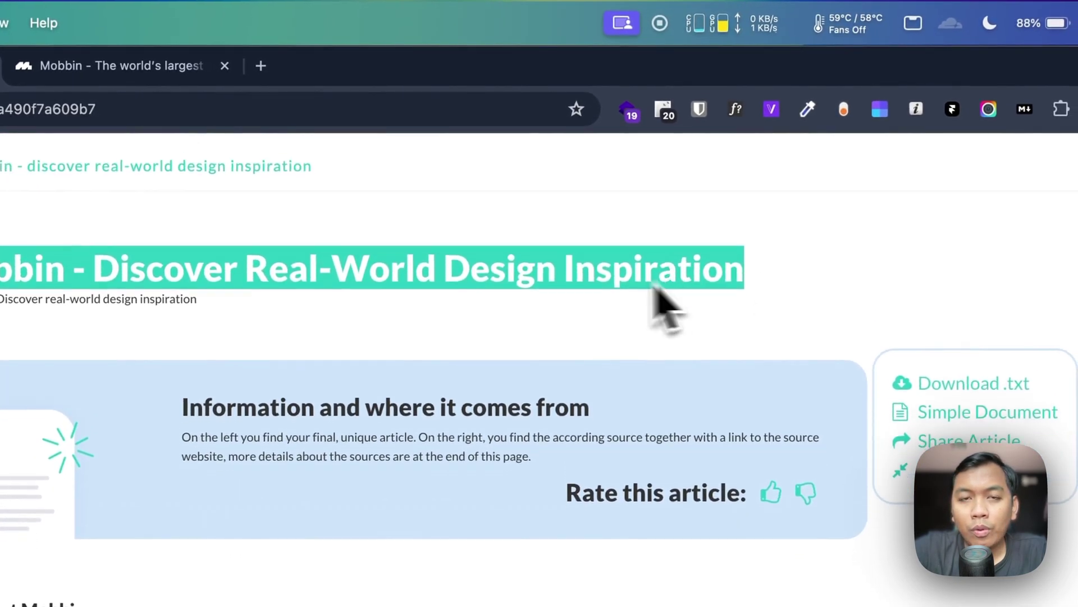
pyautogui.scroll(-3, 438, 326)
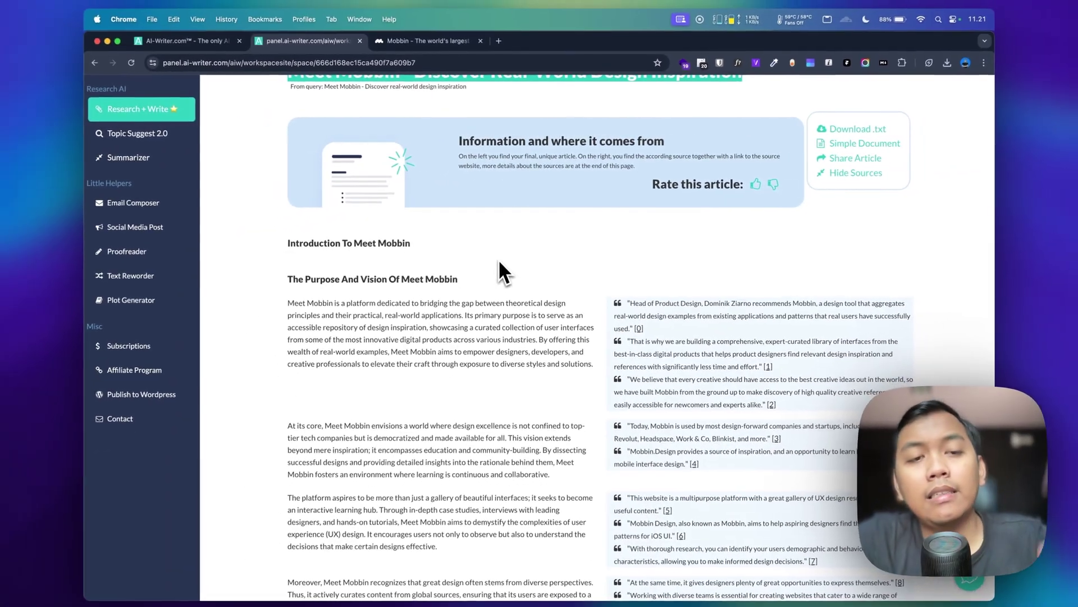
pyautogui.scroll(-3, 499, 262)
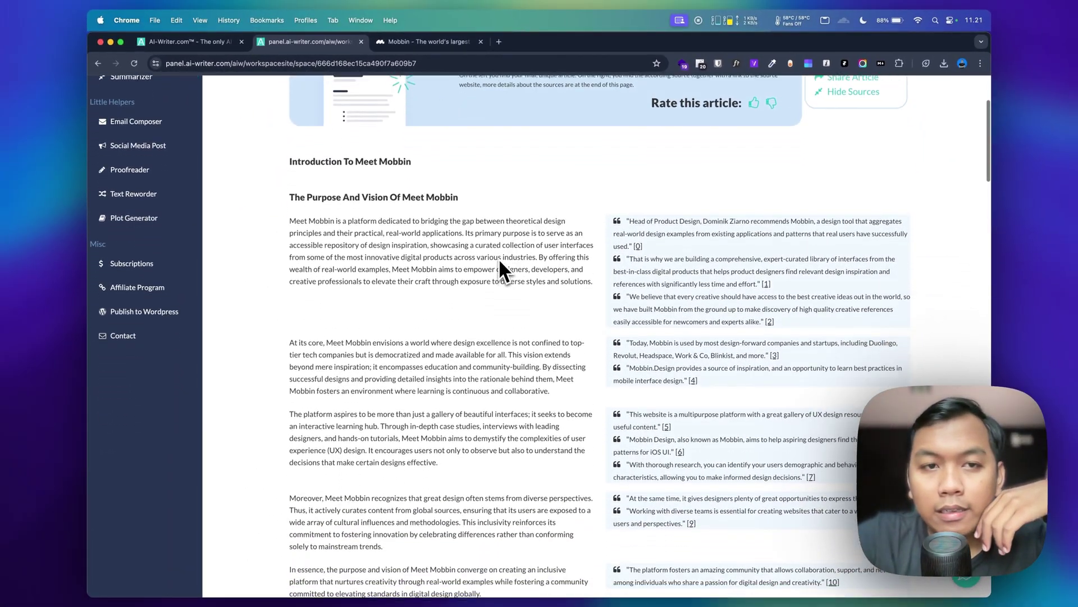
pyautogui.scroll(-1, 489, 260)
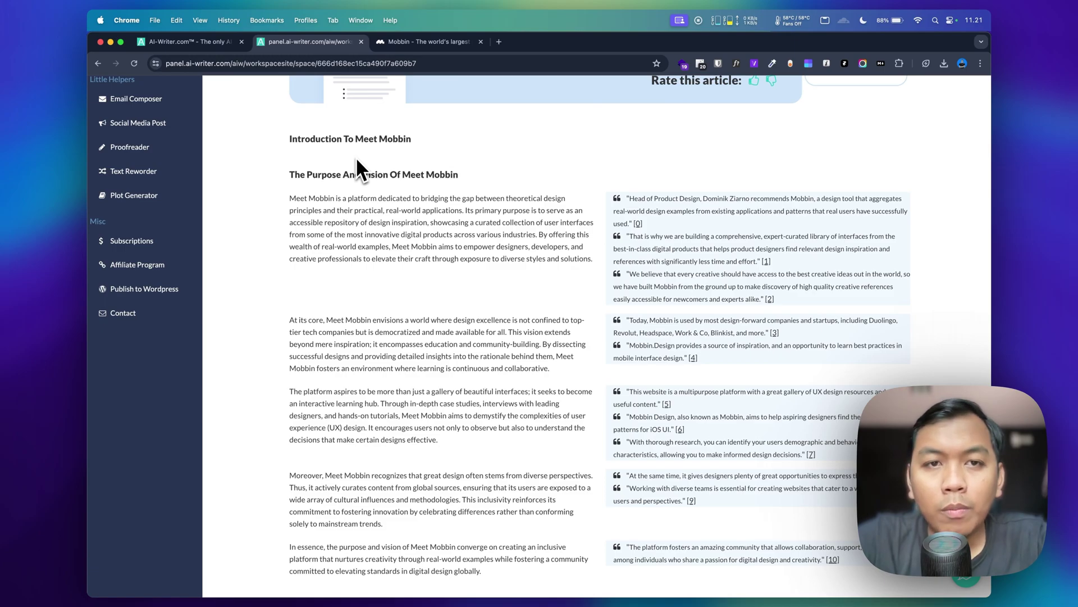
pyautogui.scroll(-1, 365, 180)
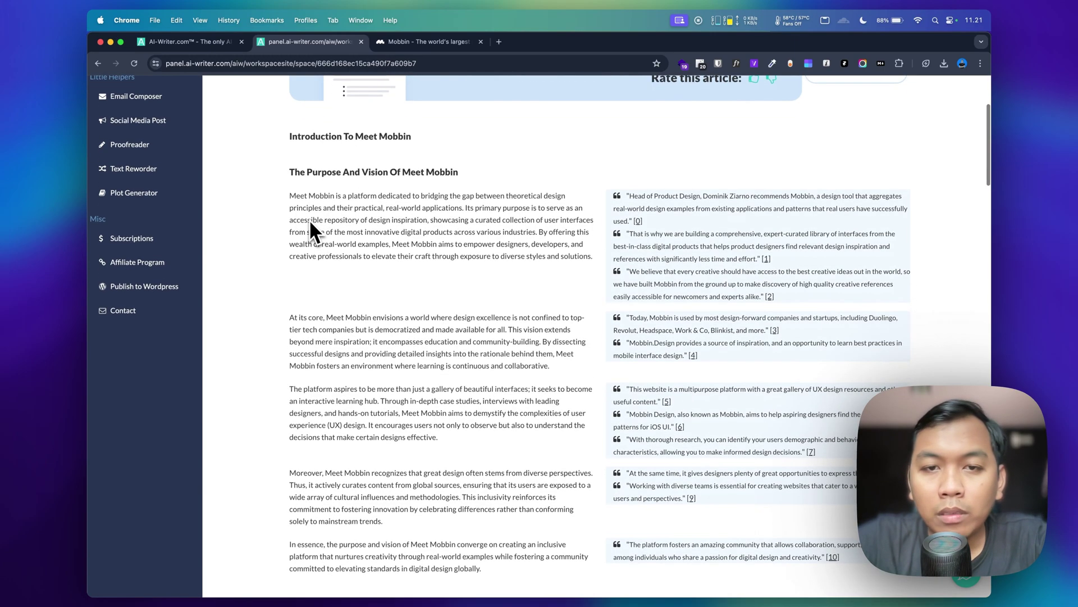
pyautogui.scroll(-12, 310, 222)
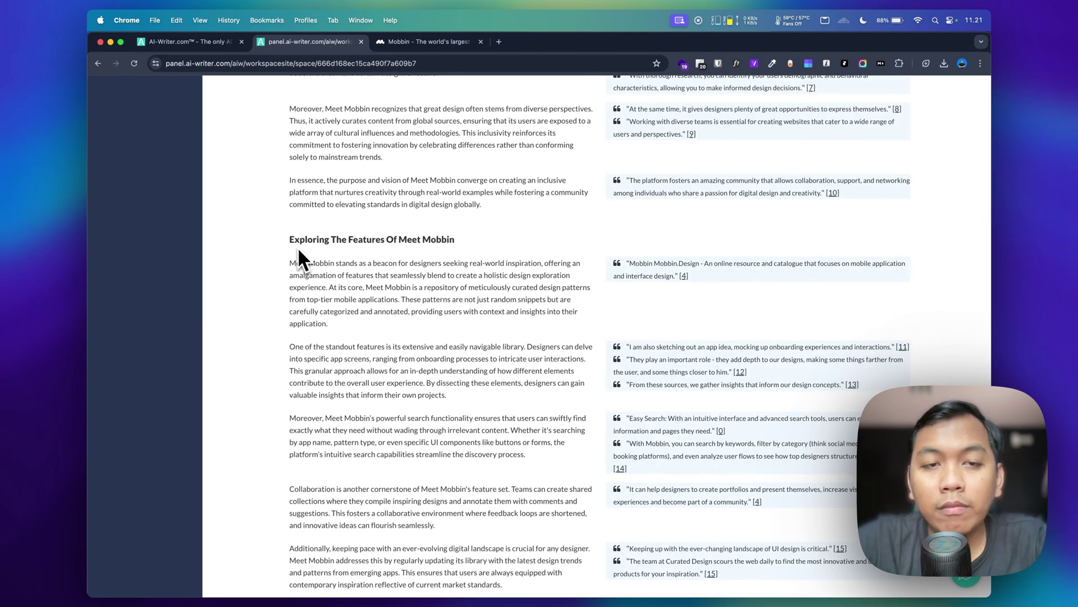
pyautogui.scroll(-1, 460, 250)
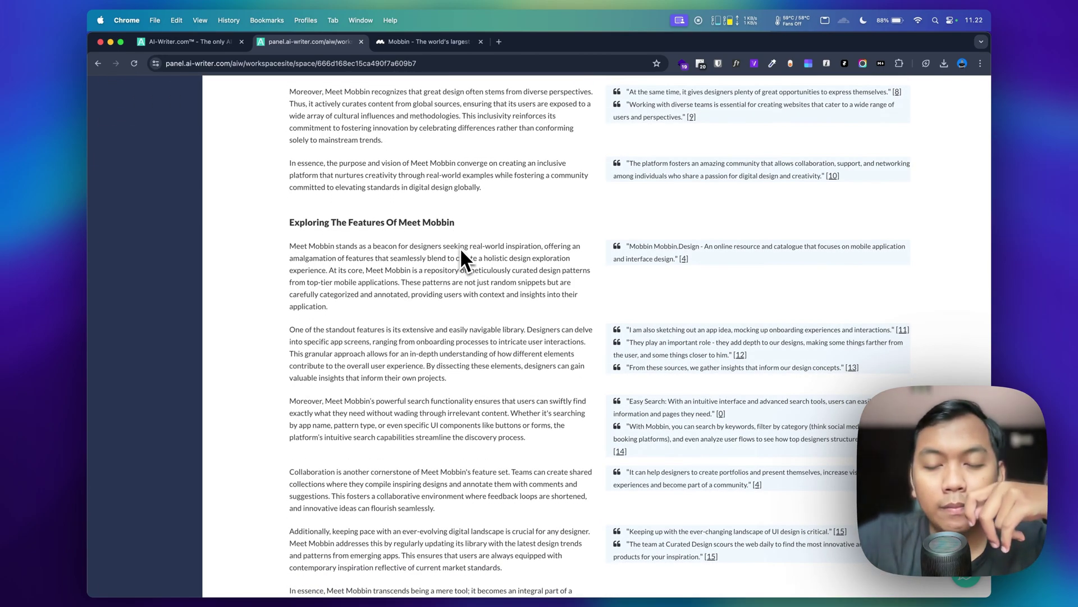
pyautogui.scroll(2, 466, 258)
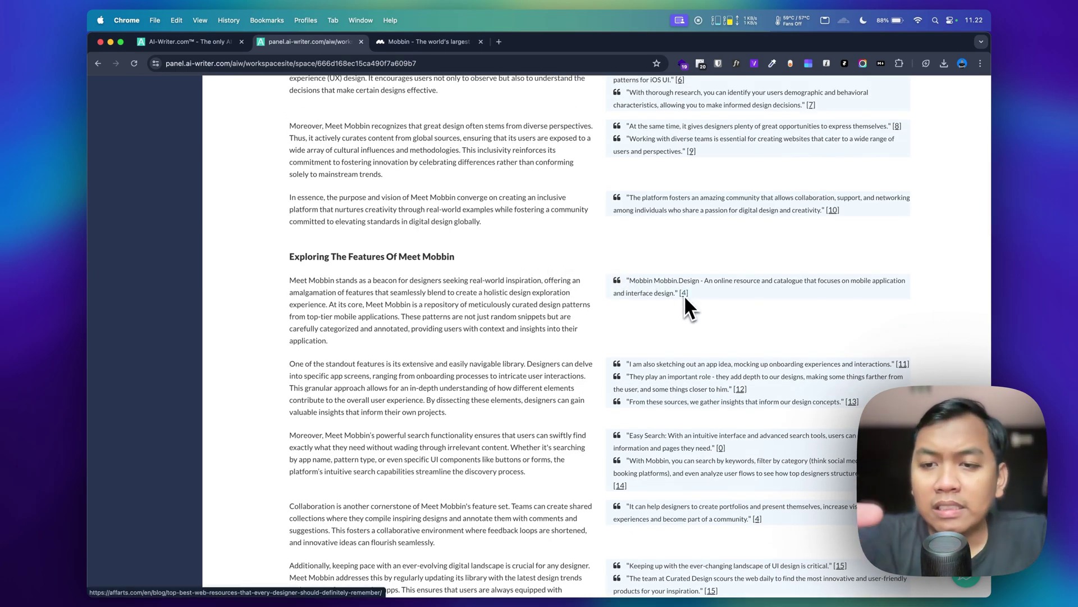
pyautogui.scroll(9, 684, 294)
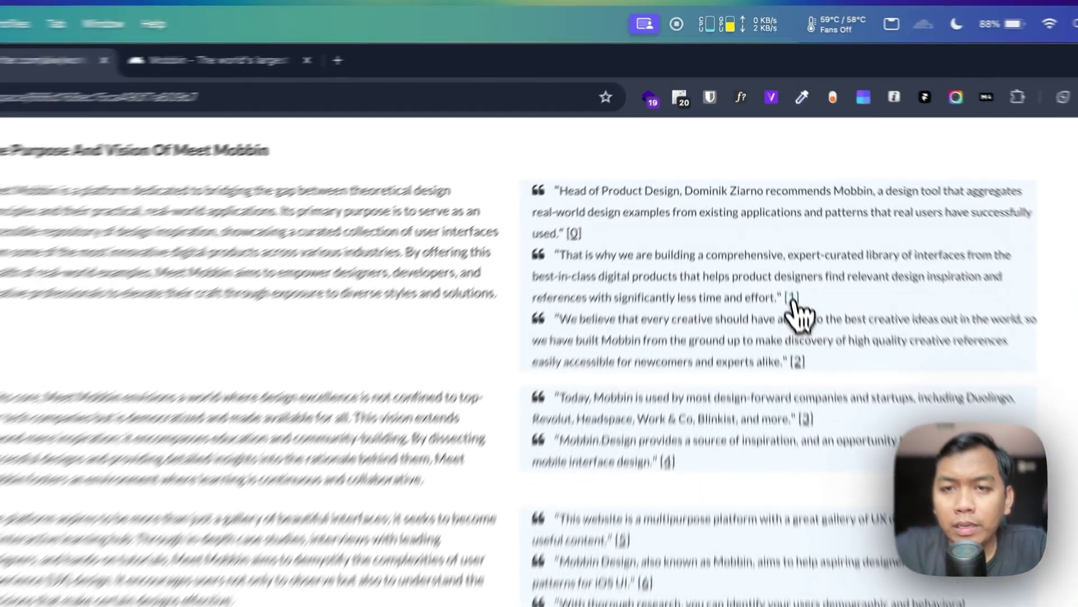
pyautogui.click(767, 183)
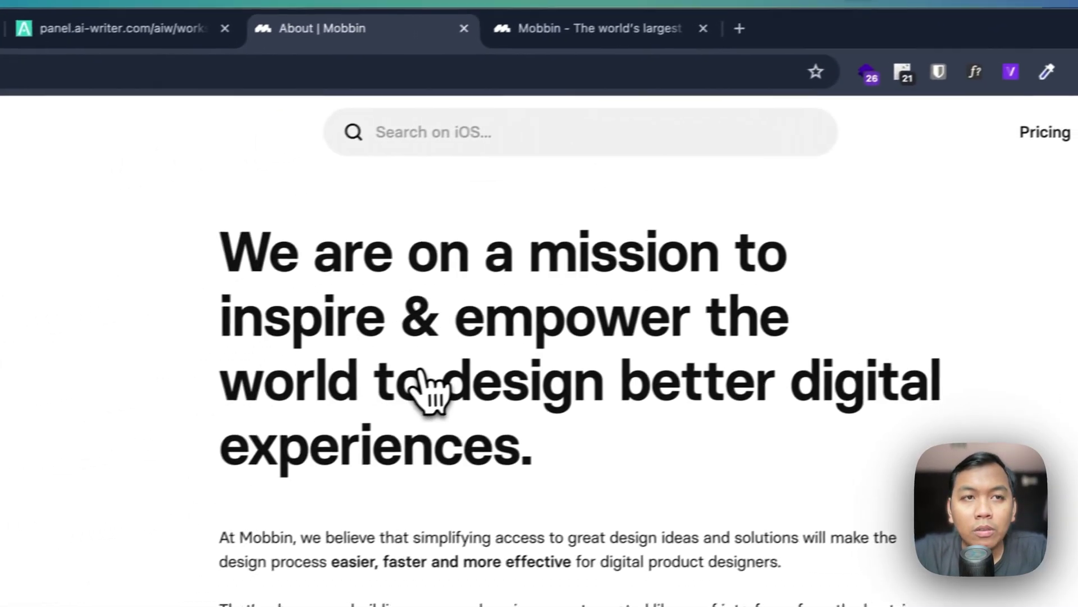
pyautogui.scroll(-2, 191, 443)
pyautogui.scroll(-5, 458, 224)
pyautogui.scroll(6, 492, 224)
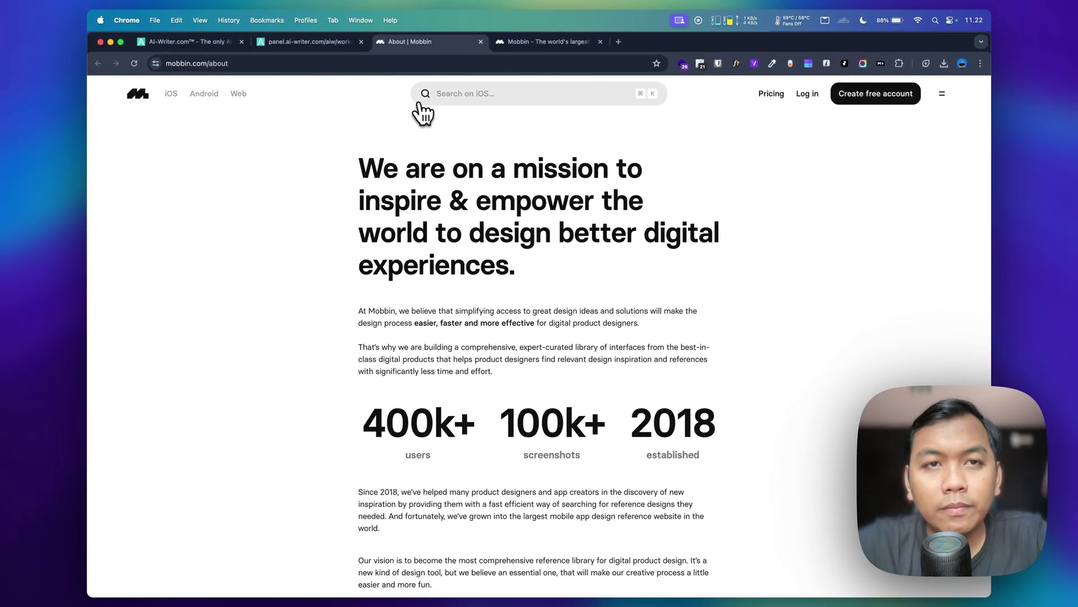
pyautogui.press('super+w')
pyautogui.scroll(-10, 497, 227)
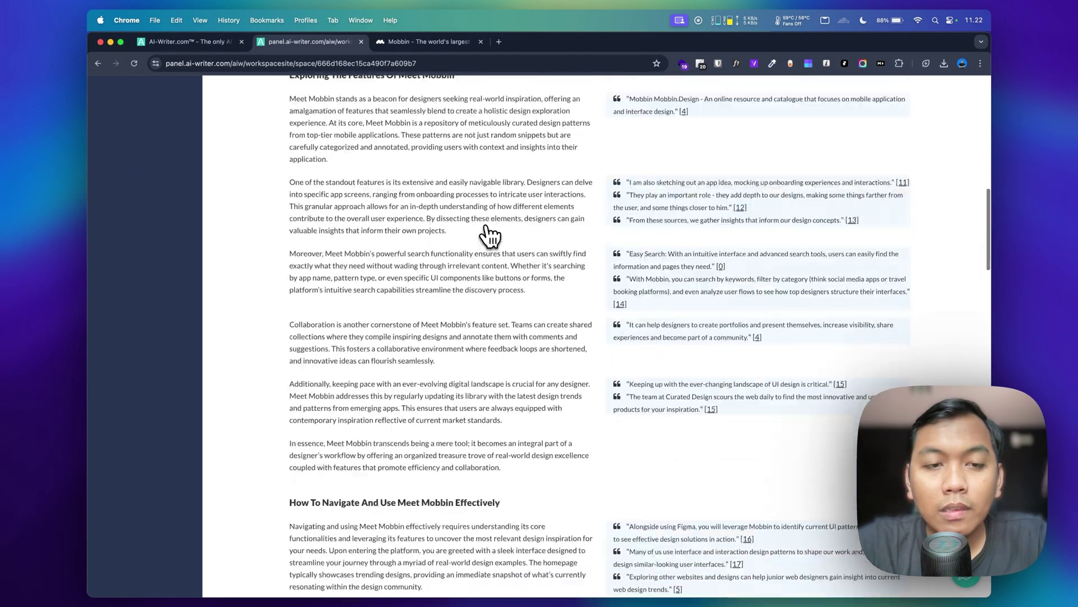
pyautogui.scroll(-10, 489, 235)
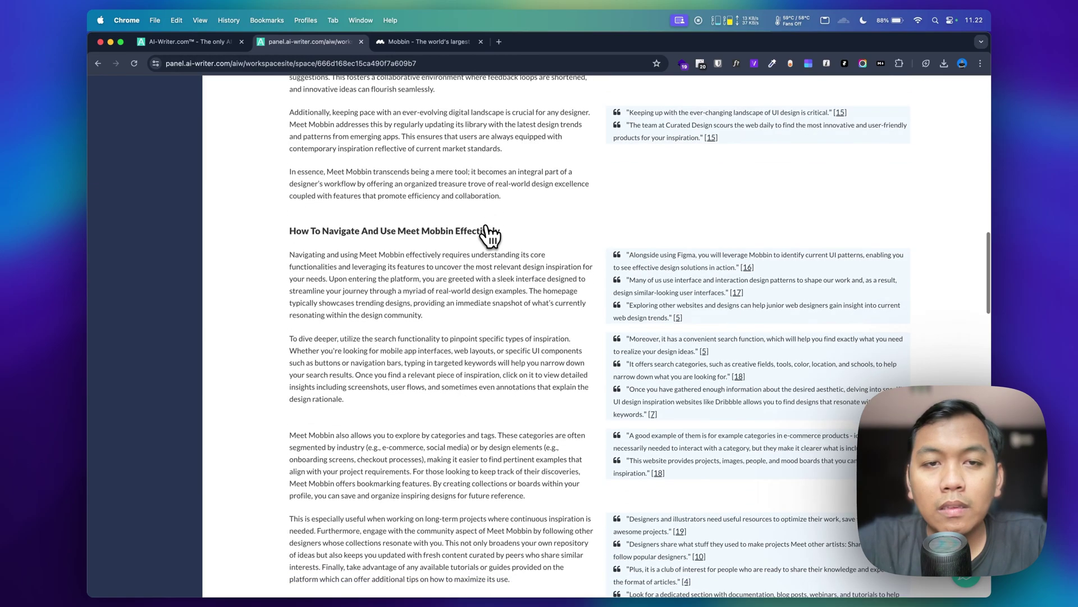
pyautogui.scroll(2, 488, 235)
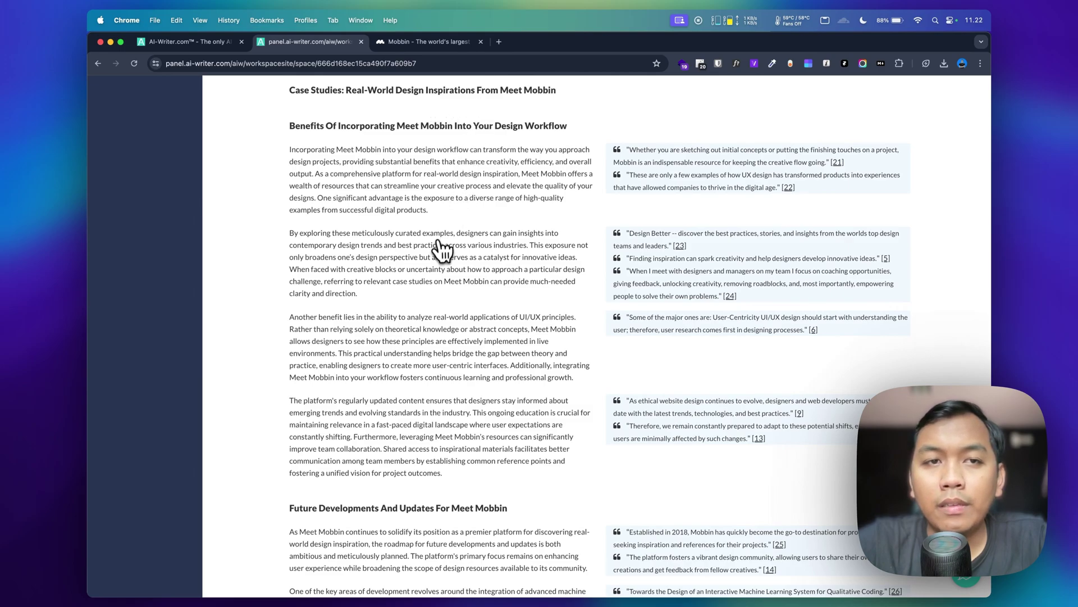
pyautogui.scroll(-15, 441, 247)
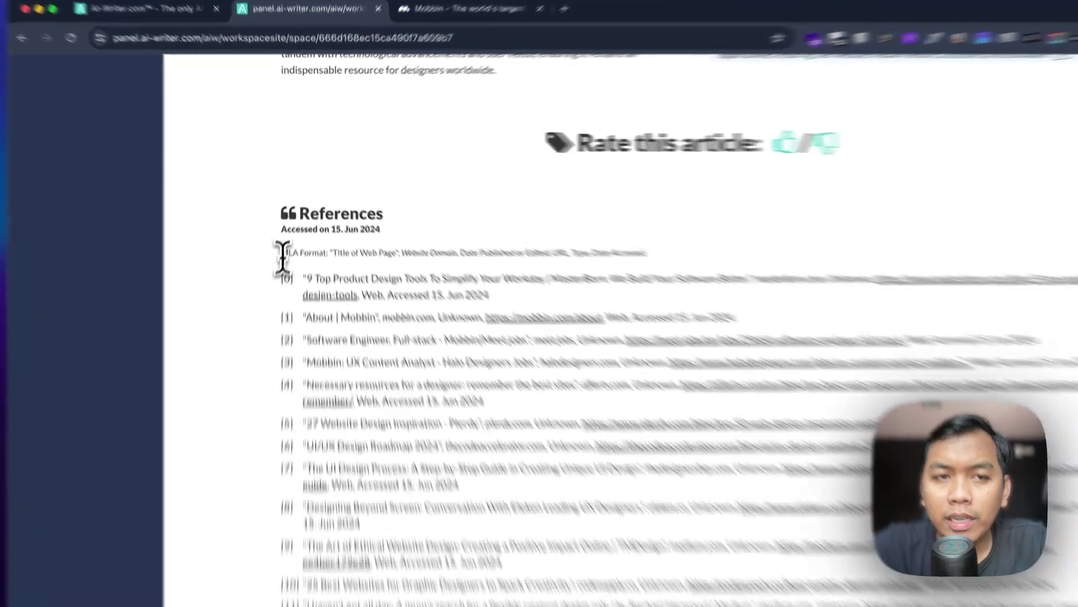
pyautogui.moveTo(290, 224); pyautogui.dragTo(323, 219)
pyautogui.moveTo(336, 306); pyautogui.dragTo(334, 306)
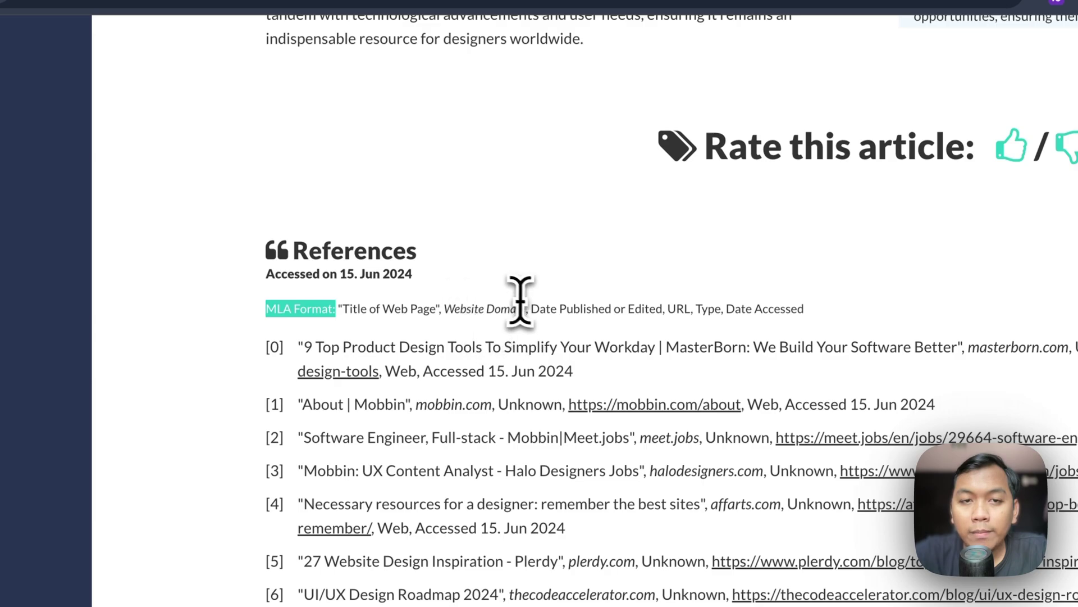
pyautogui.moveTo(530, 308); pyautogui.dragTo(625, 308)
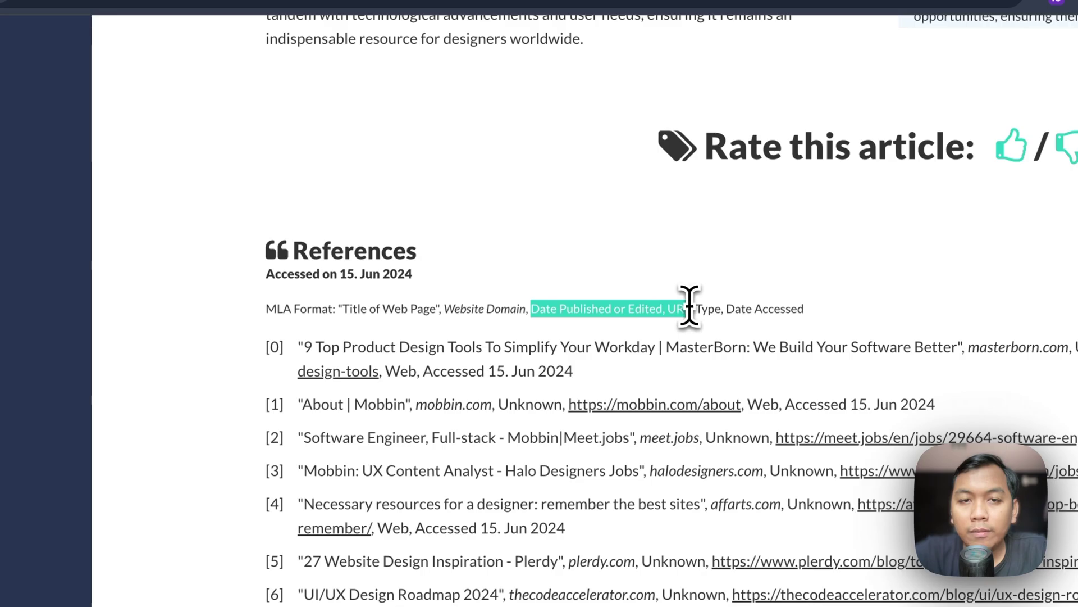
pyautogui.doubleClick(714, 309)
pyautogui.click(736, 310)
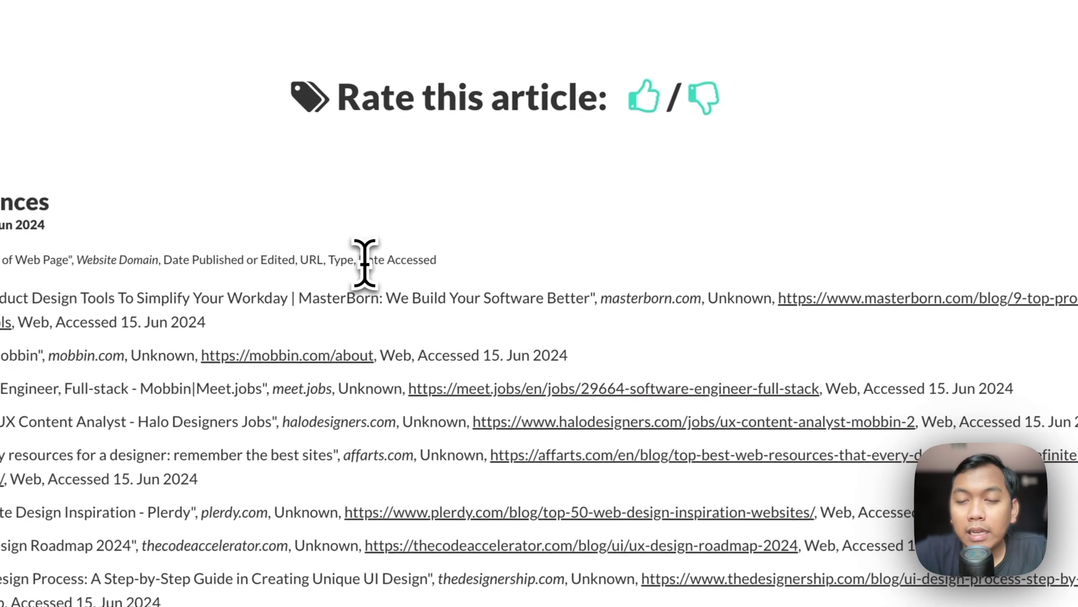
pyautogui.scroll(-5, 786, 253)
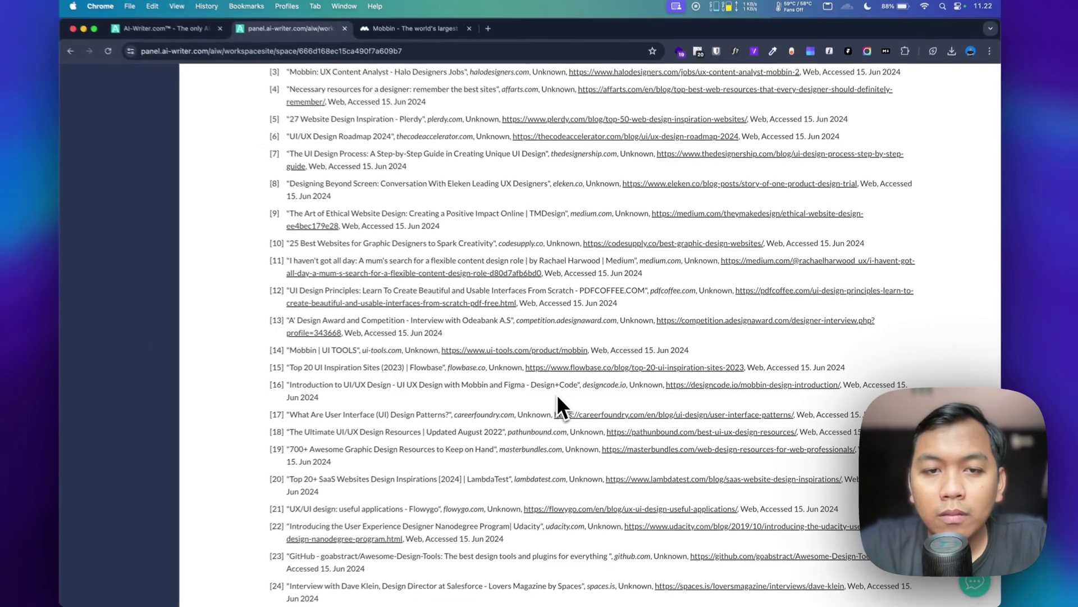
pyautogui.scroll(-10, 564, 392)
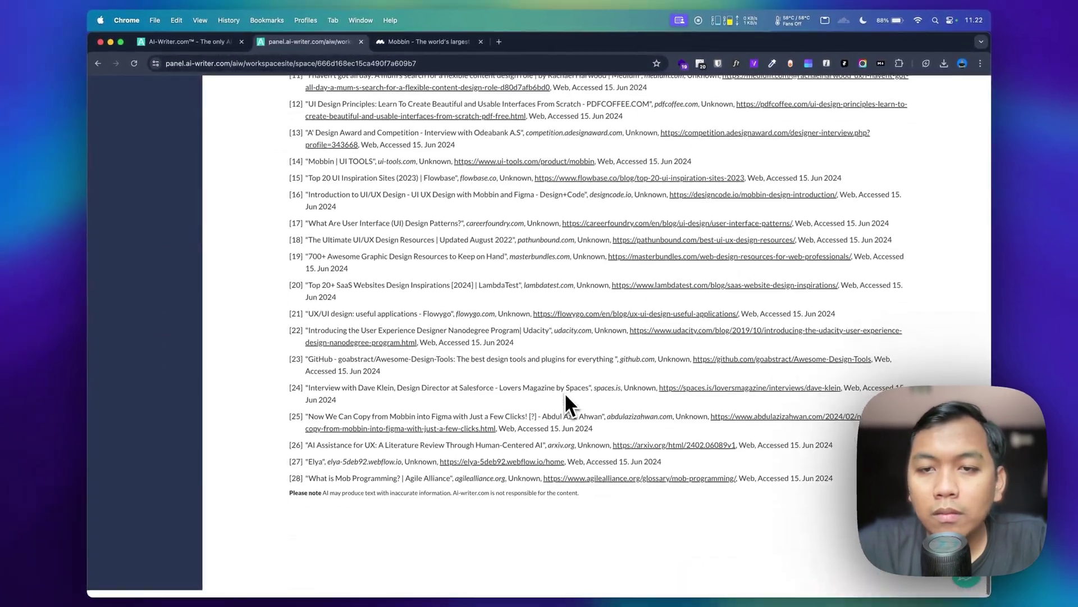
pyautogui.scroll(3, 541, 302)
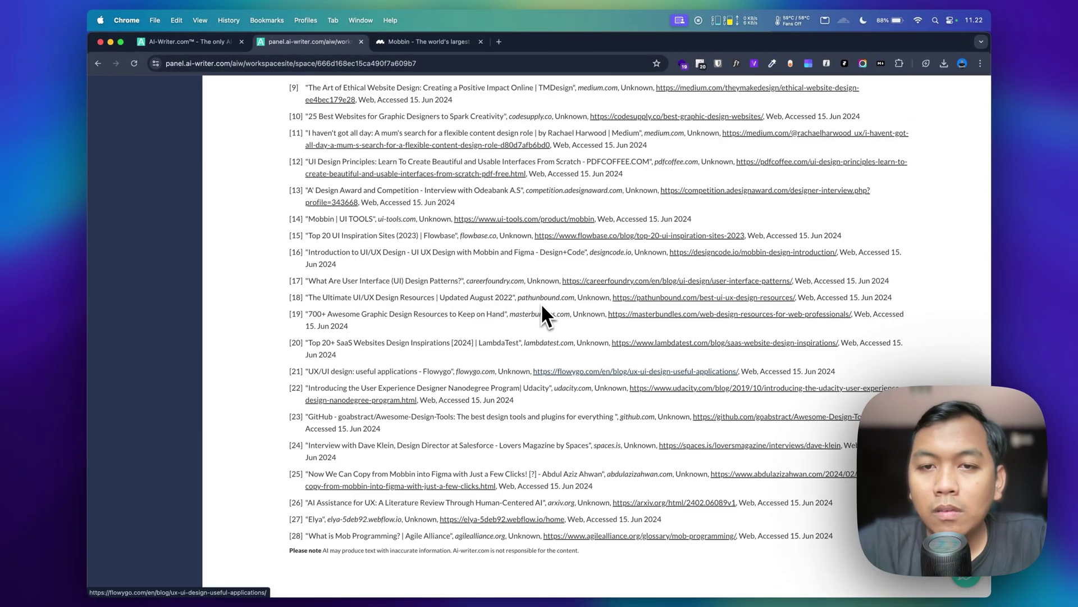
pyautogui.scroll(20, 541, 303)
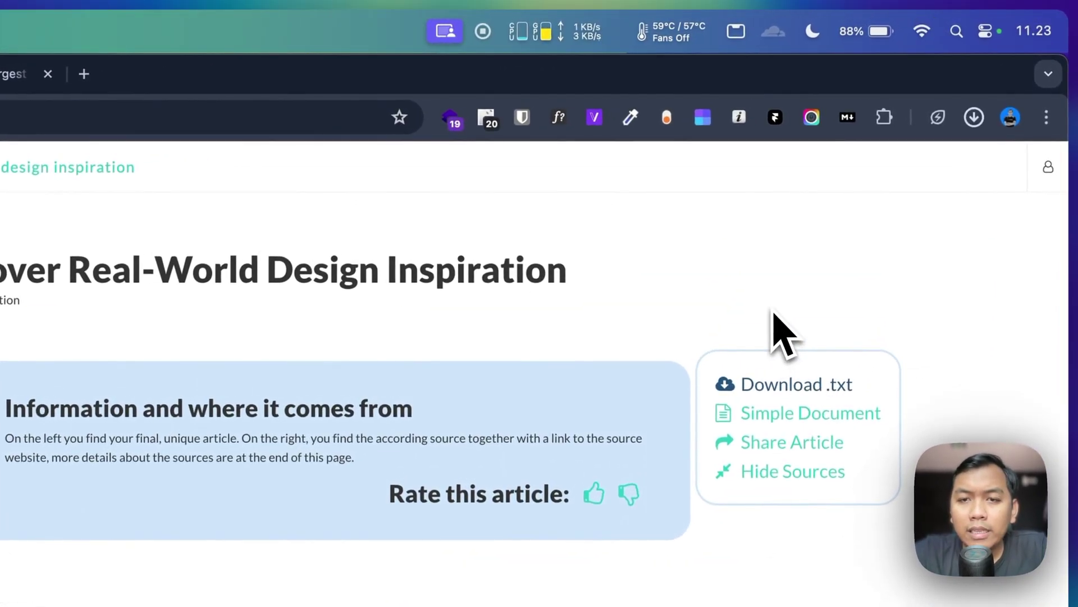
# Step: Open the downloaded Mobbin .txt in TextEdit, enlarge it, and read the annotated text, 28 sources and unannotated version
pyautogui.click(957, 166)
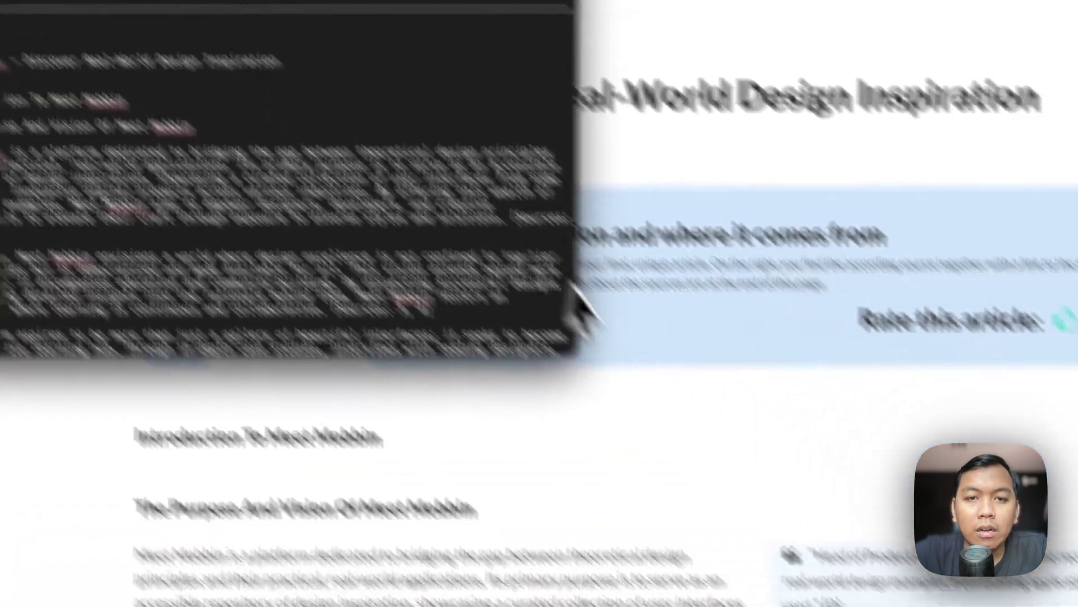
pyautogui.moveTo(584, 307); pyautogui.dragTo(765, 460)
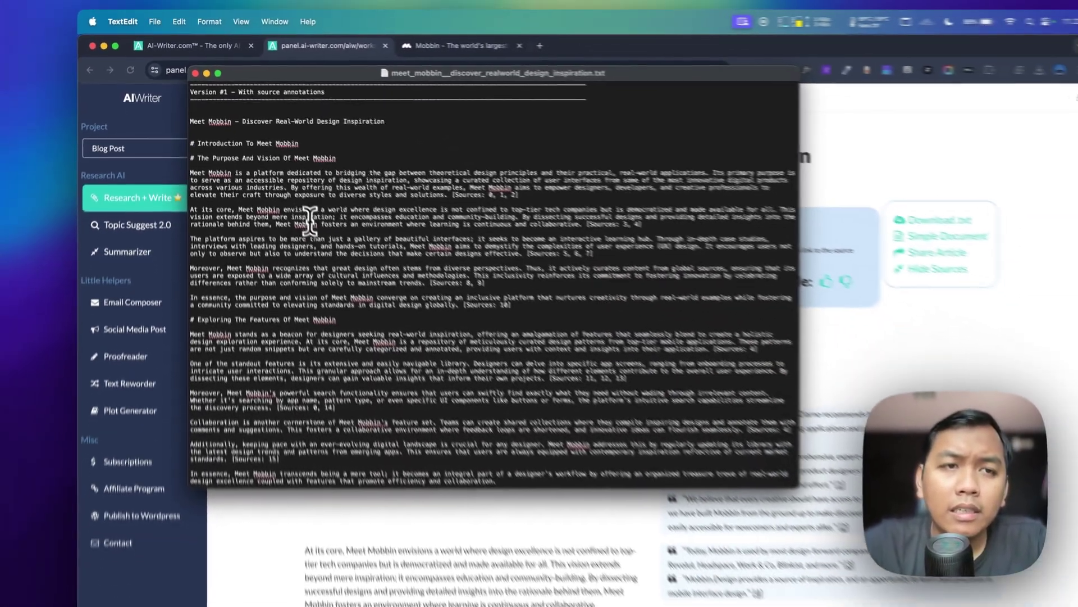
pyautogui.scroll(-2, 416, 388)
pyautogui.scroll(-15, 297, 205)
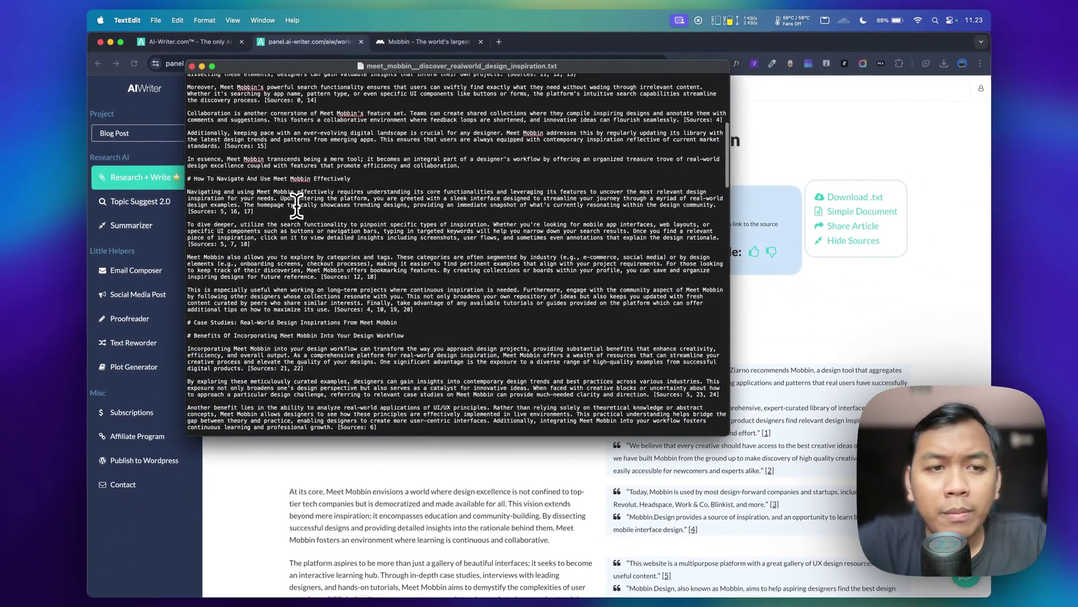
pyautogui.scroll(-6, 297, 205)
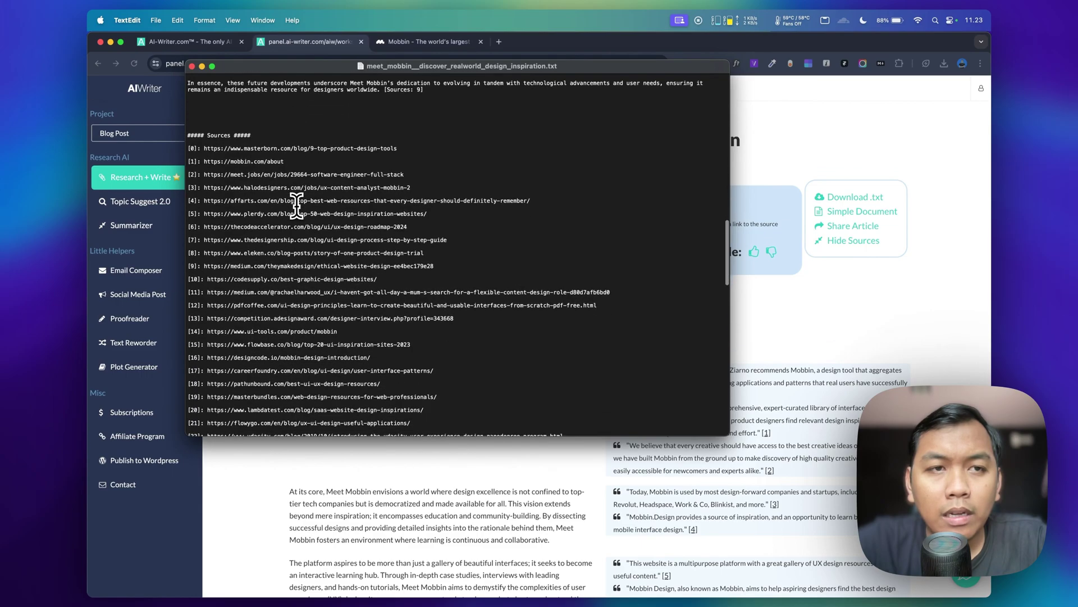
pyautogui.scroll(-3, 223, 142)
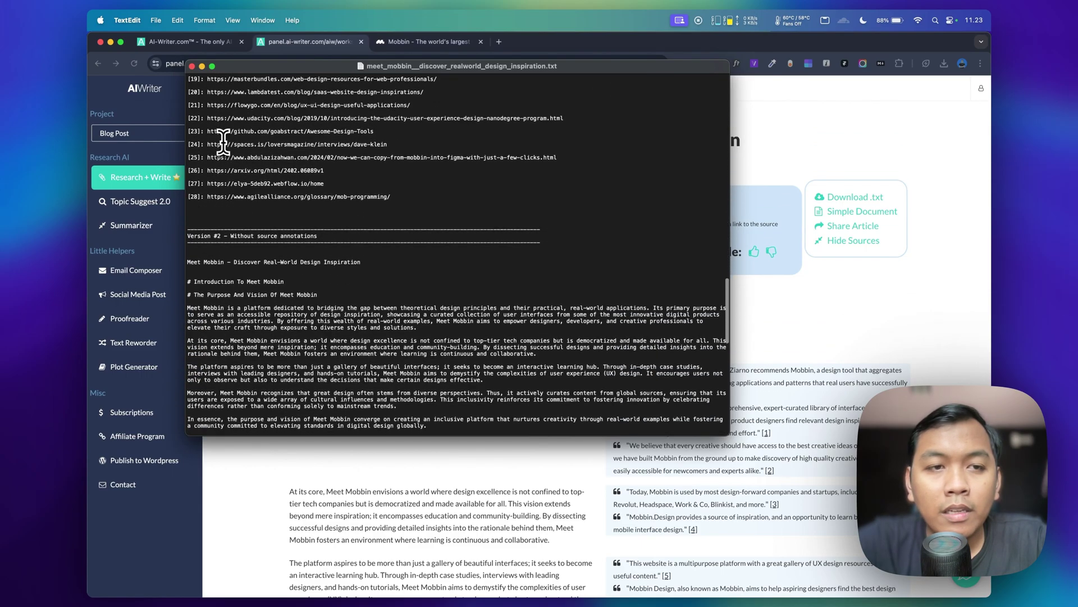
pyautogui.scroll(-2, 263, 246)
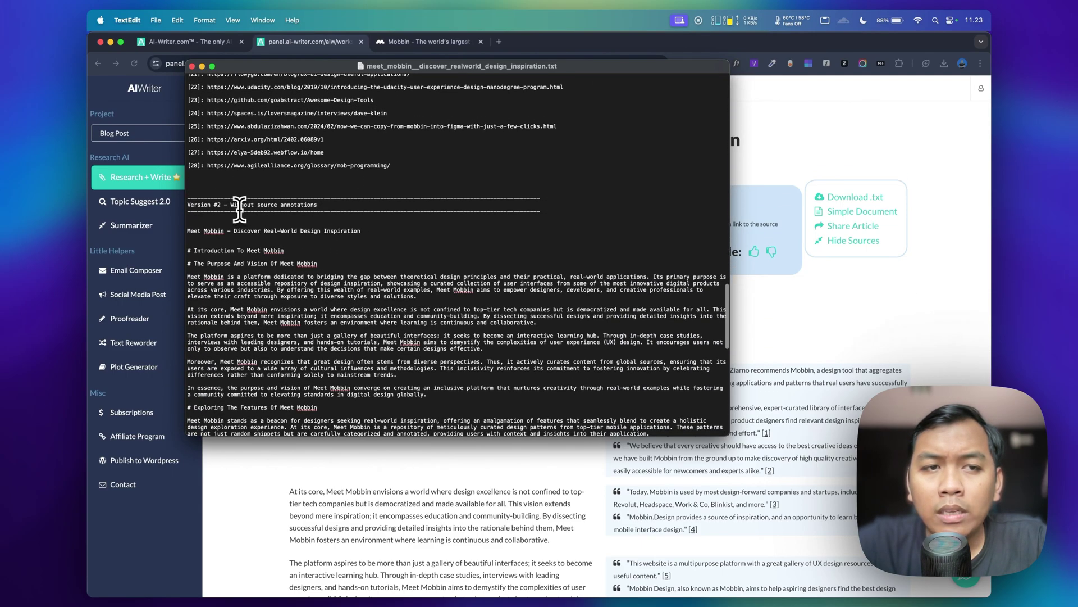
pyautogui.scroll(-15, 288, 204)
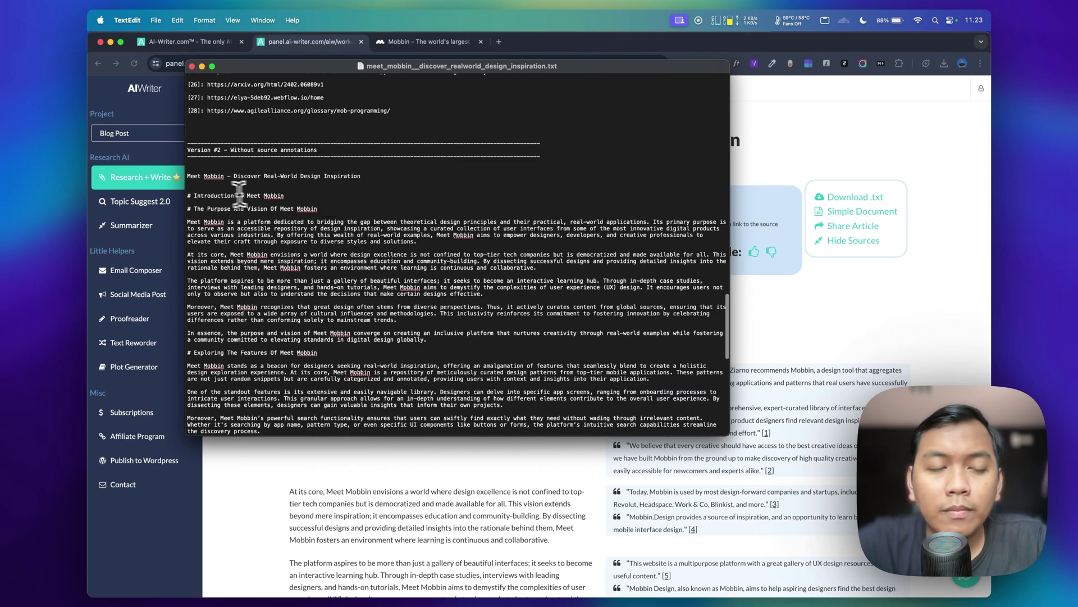
pyautogui.scroll(-10, 220, 193)
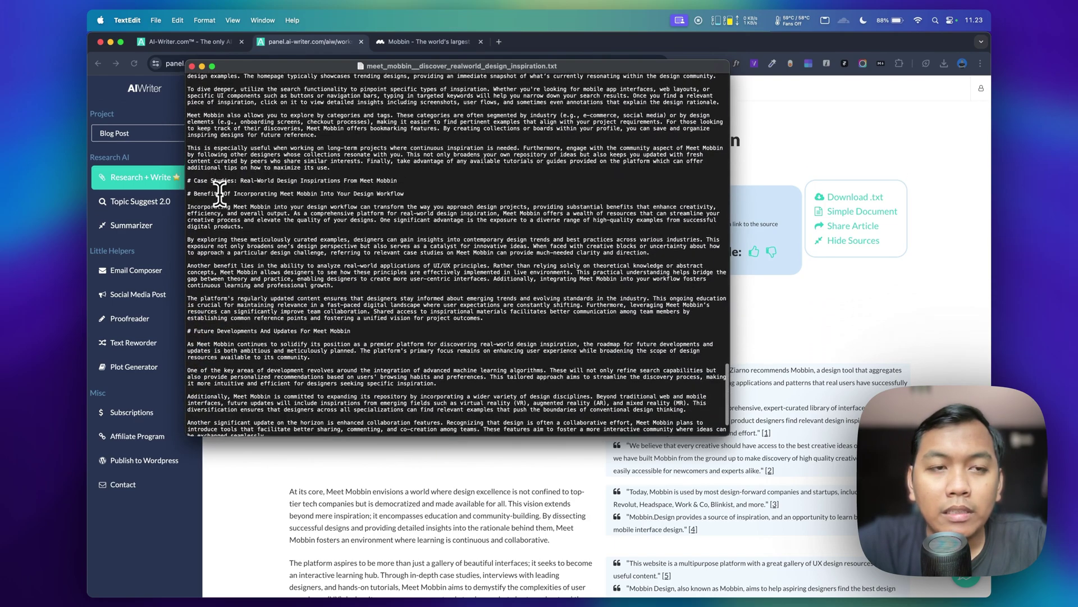
pyautogui.scroll(10, 213, 206)
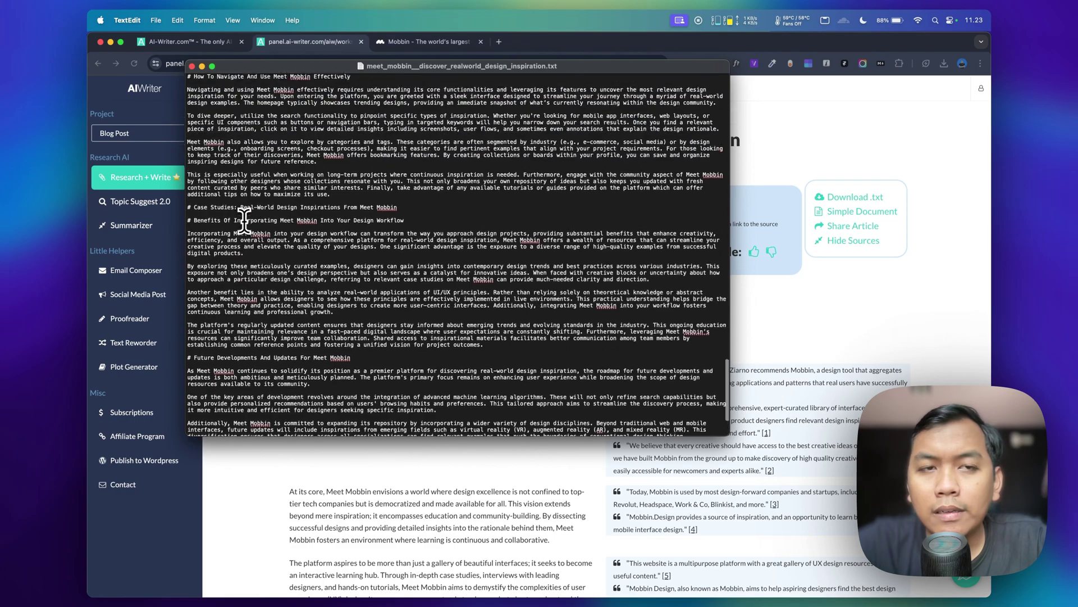
pyautogui.scroll(6, 244, 221)
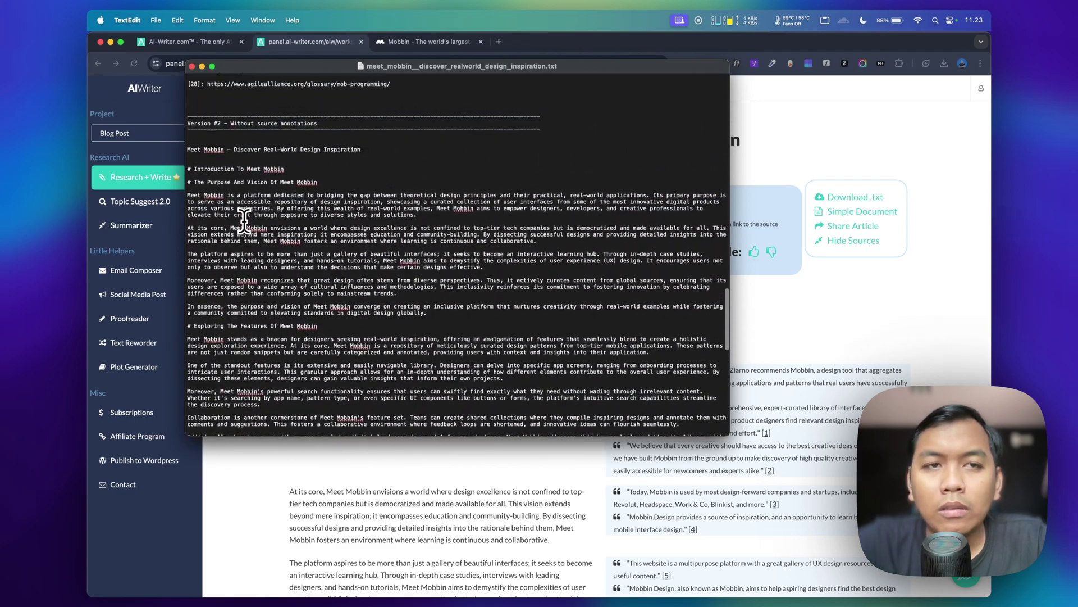
pyautogui.scroll(5, 244, 221)
pyautogui.scroll(-6, 244, 221)
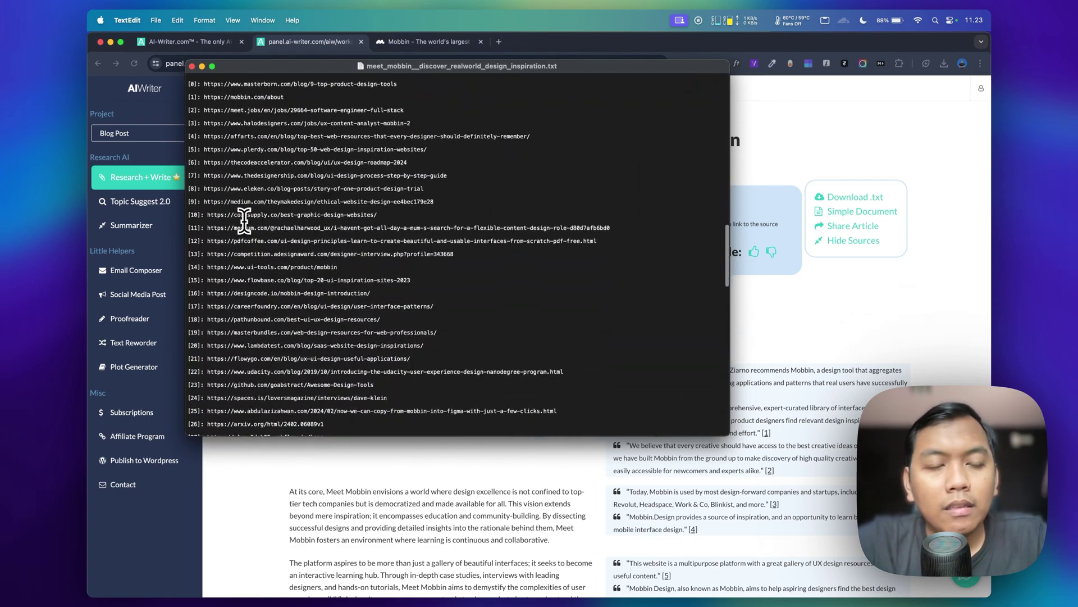
pyautogui.scroll(-6, 244, 221)
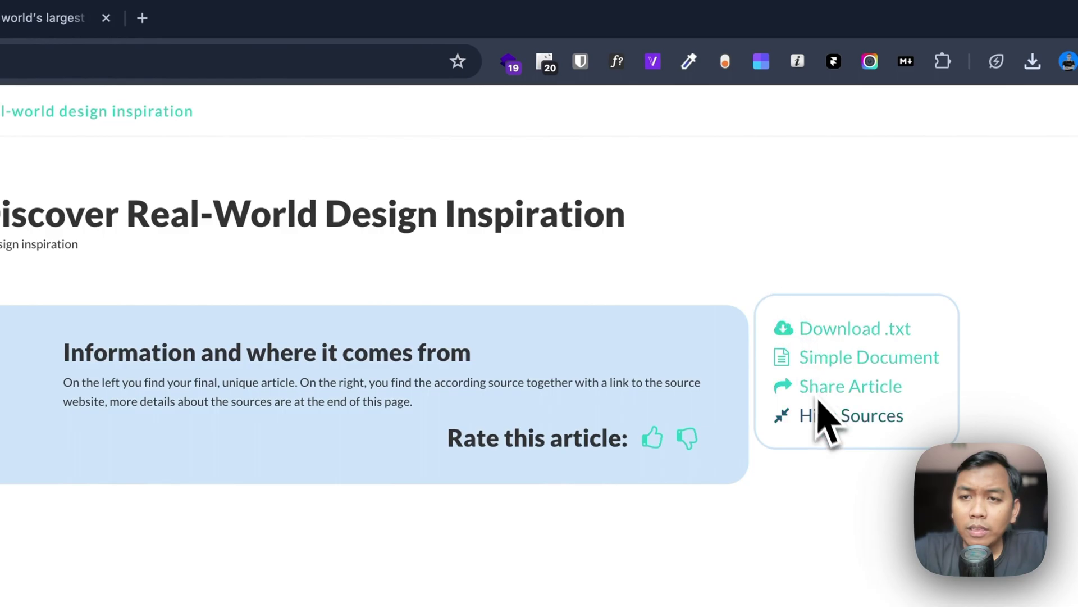
# Step: Copy the Mobbin article's share link and paste it into a new Incognito window's address bar
pyautogui.click(827, 393)
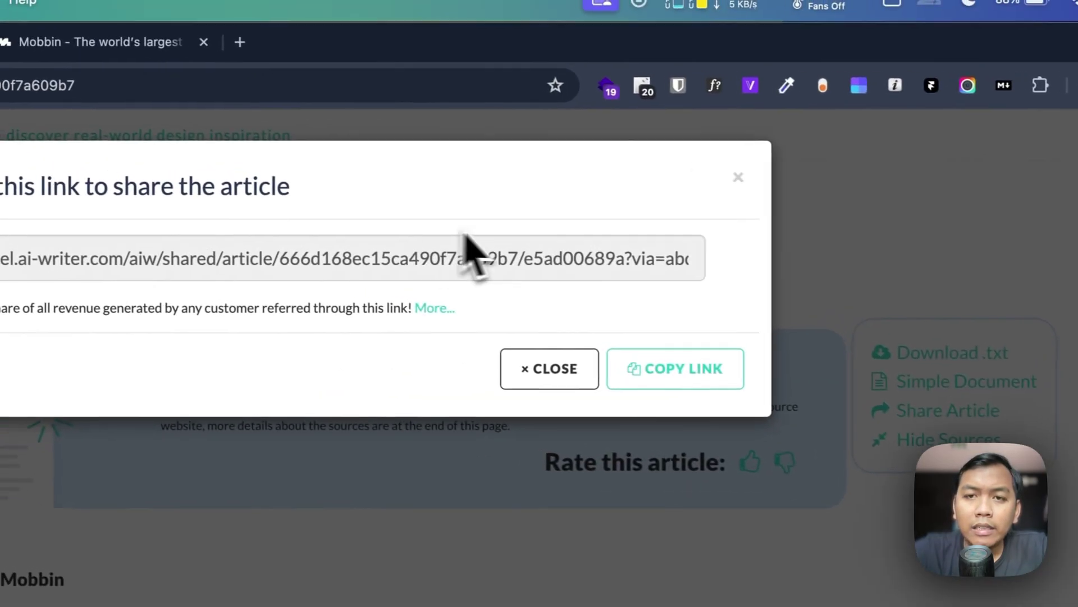
pyautogui.click(686, 379)
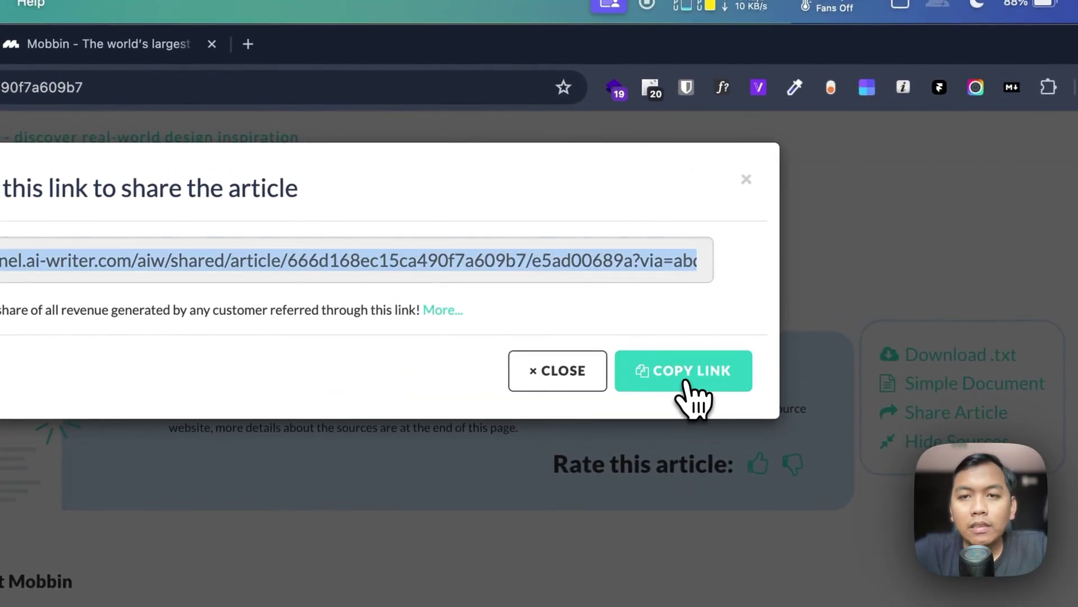
pyautogui.press('Escape')
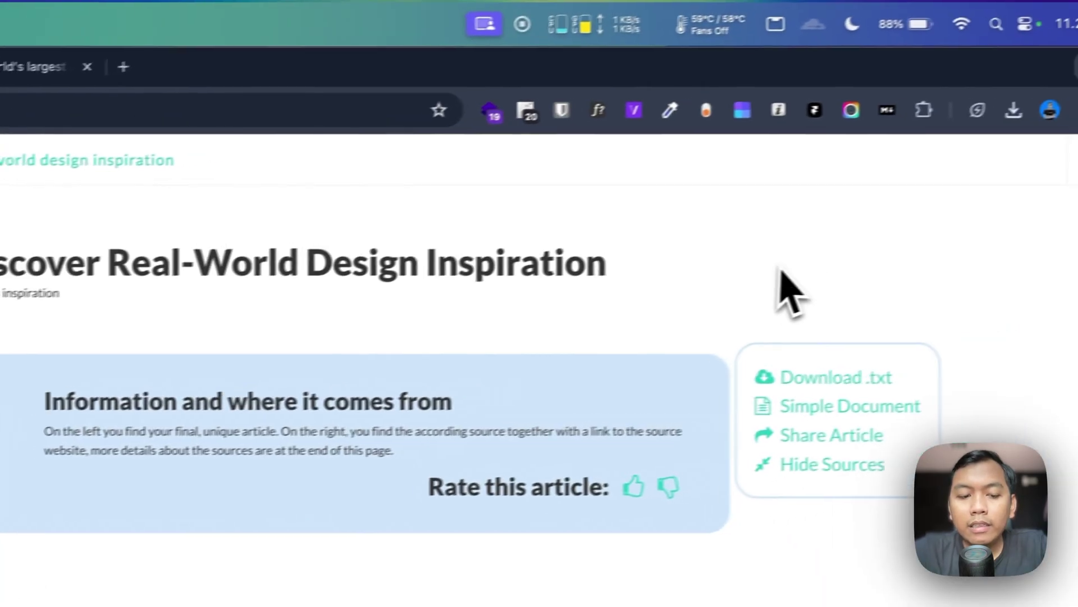
pyautogui.press('super+shift+n')
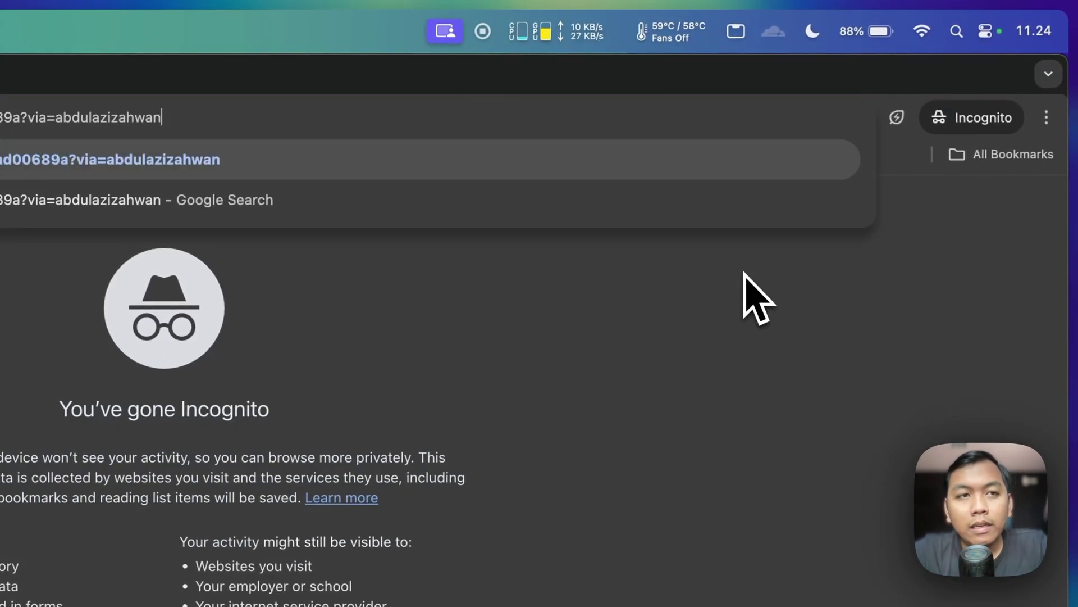
# Step: Load the shared article in Incognito, scroll it, and select the article ID and via= referral parts of the URL
pyautogui.press('Return')
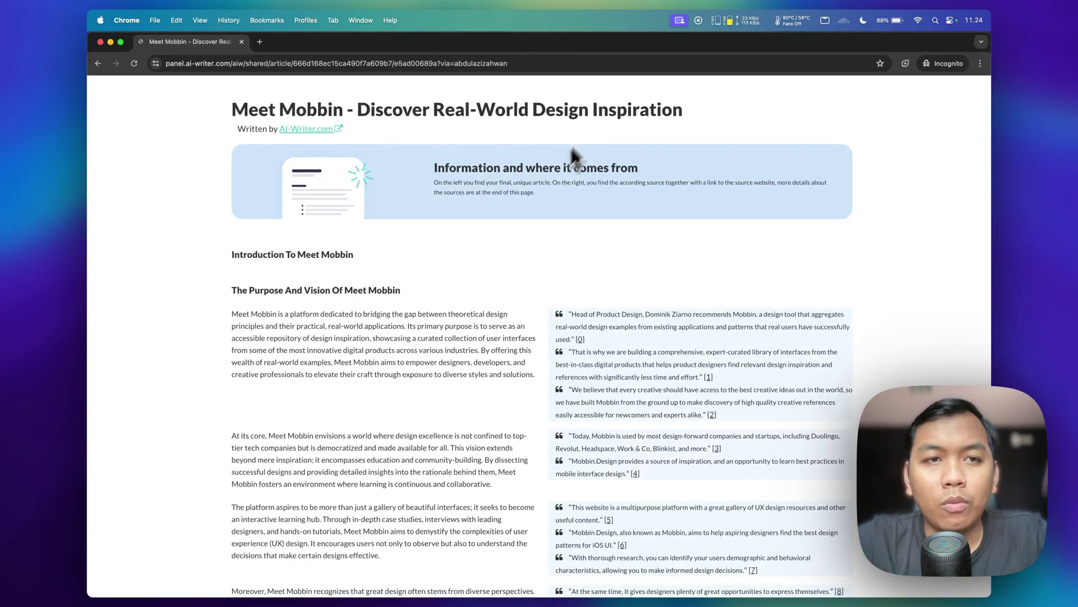
pyautogui.scroll(-15, 499, 252)
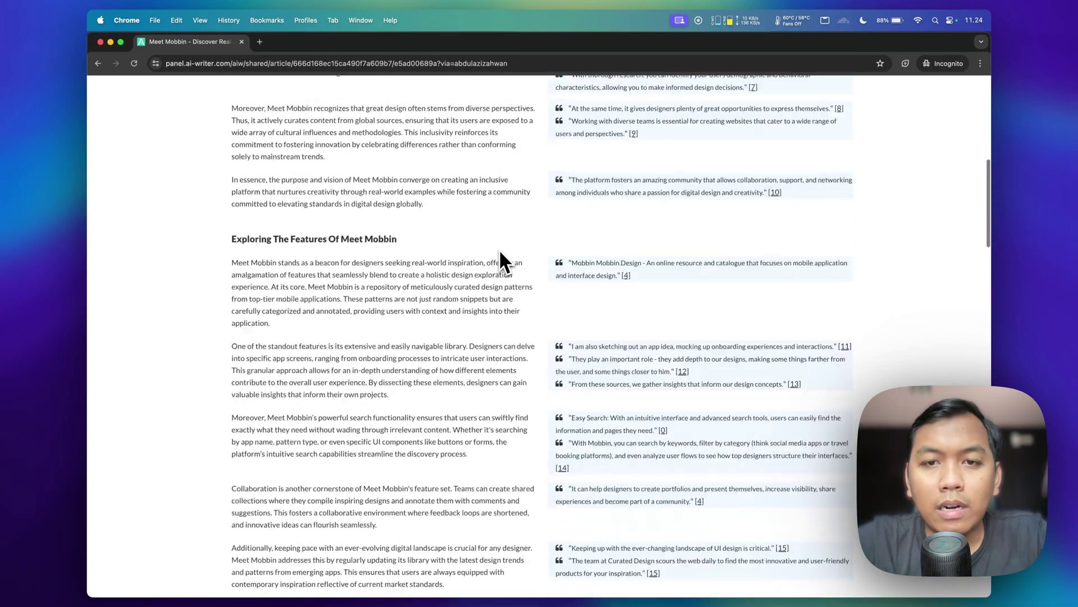
pyautogui.scroll(20, 499, 248)
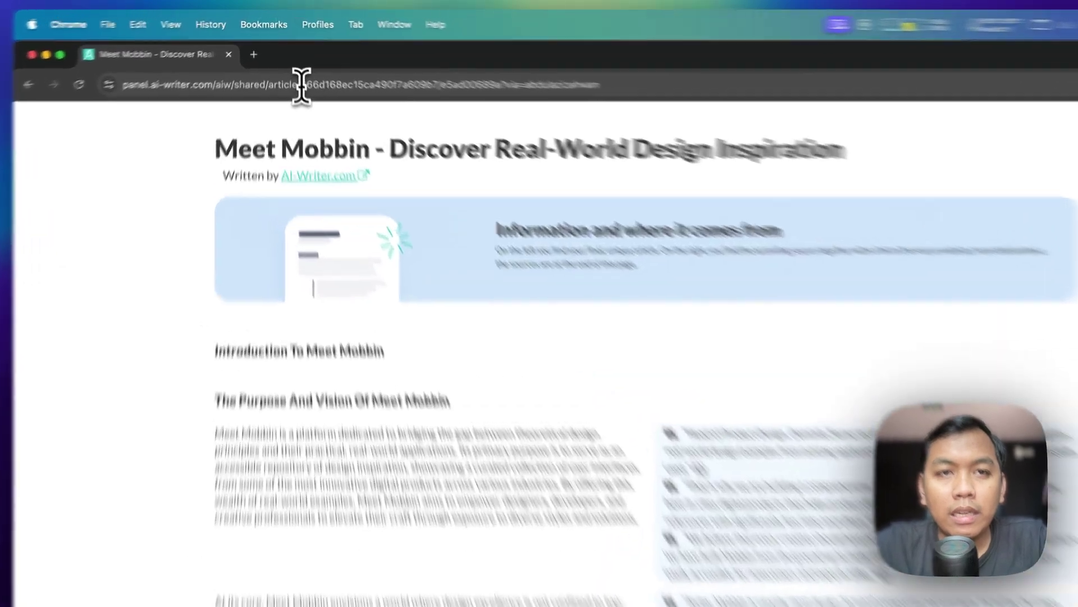
pyautogui.moveTo(295, 65); pyautogui.dragTo(435, 62)
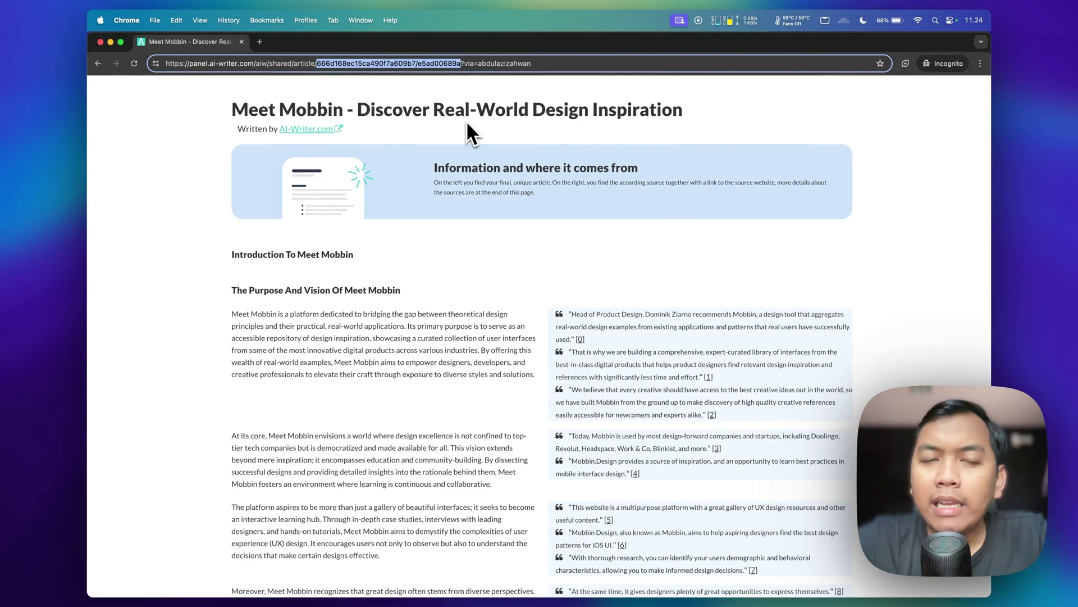
pyautogui.moveTo(476, 63); pyautogui.dragTo(564, 63)
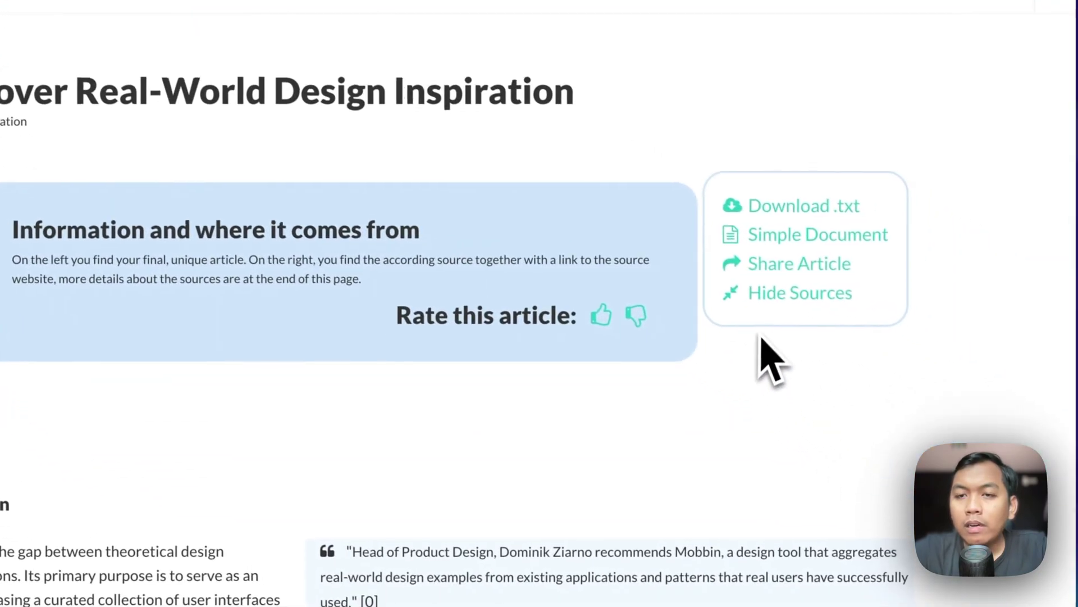
pyautogui.scroll(-3, 753, 405)
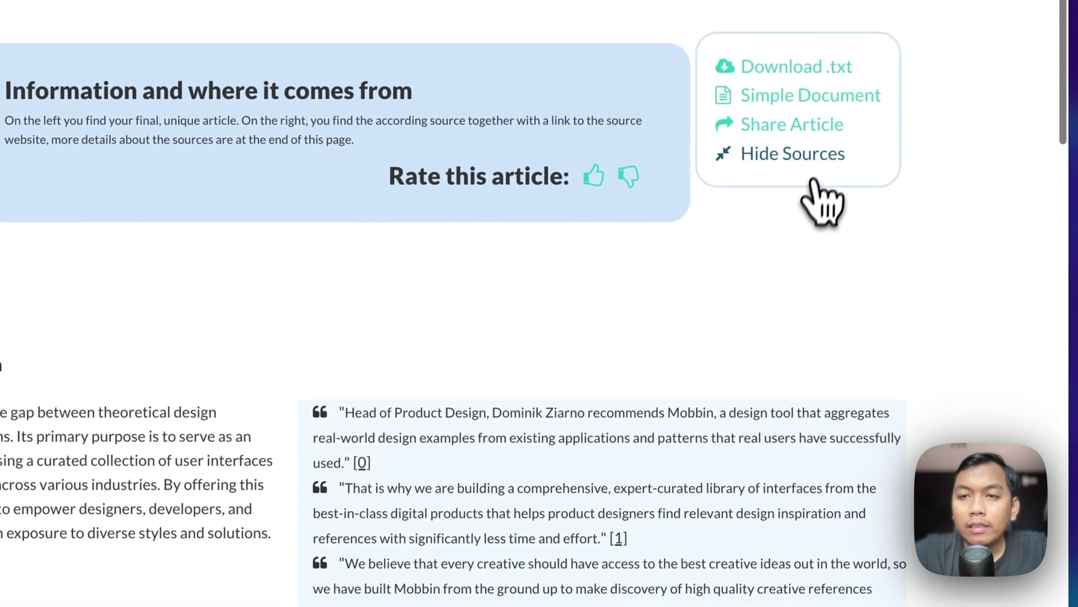
pyautogui.click(821, 157)
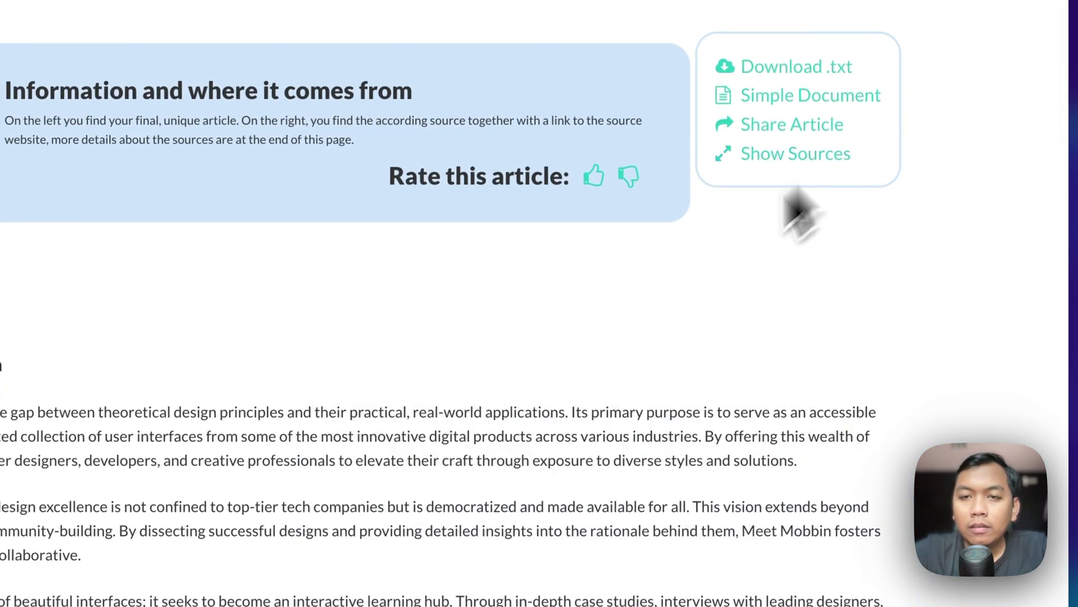
pyautogui.scroll(-20, 812, 200)
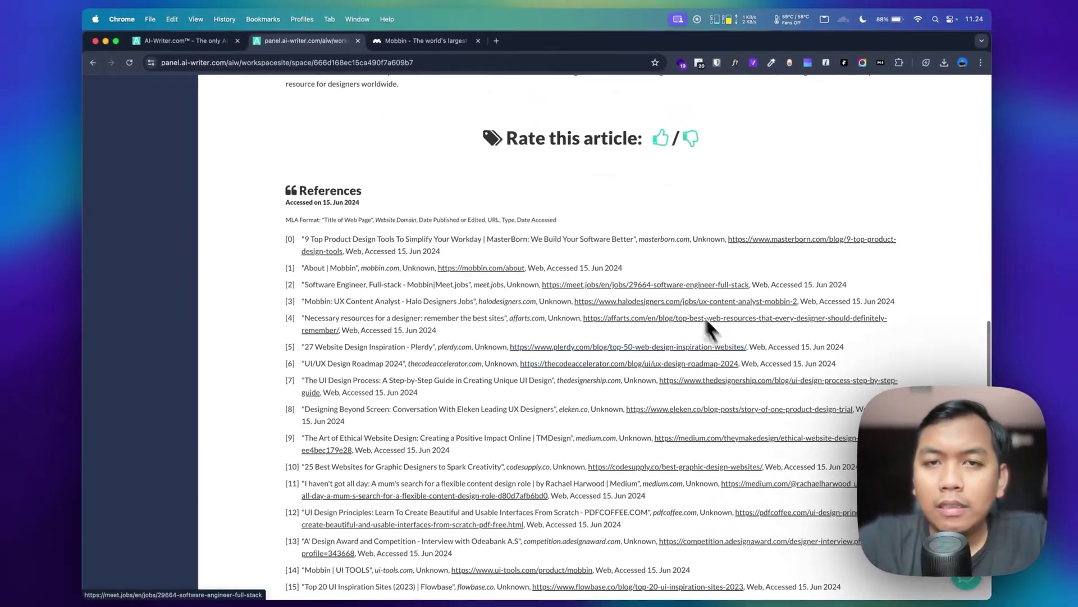
pyautogui.scroll(8, 376, 202)
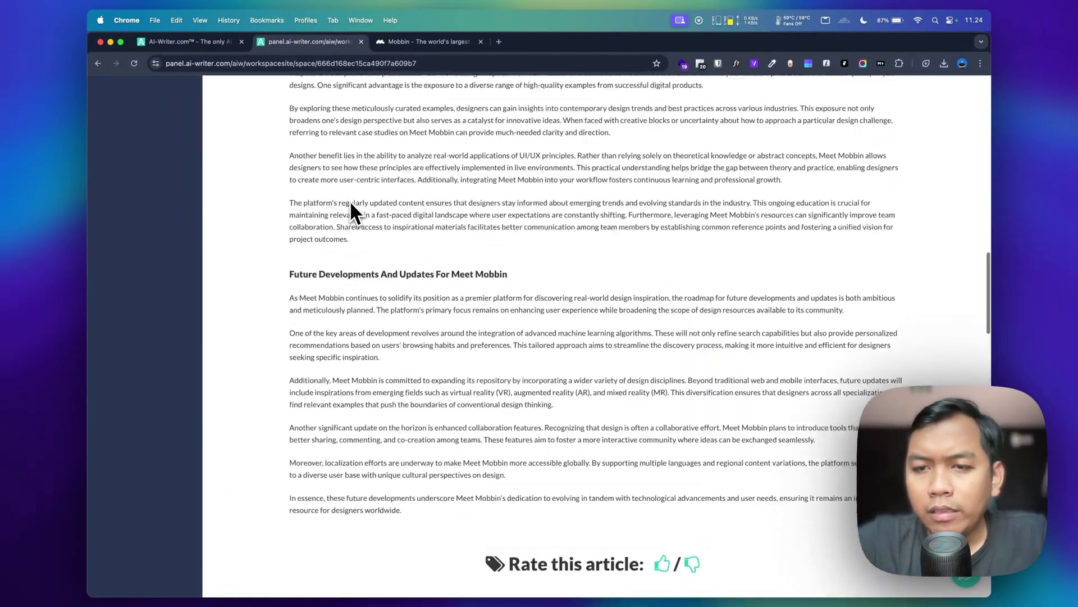
pyautogui.scroll(15, 349, 200)
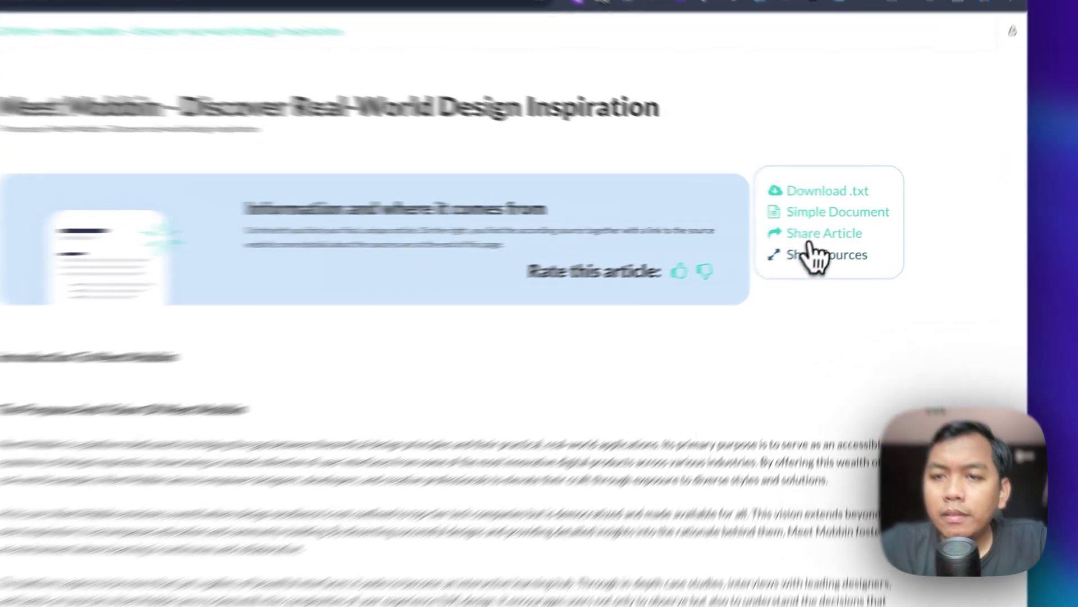
pyautogui.click(768, 231)
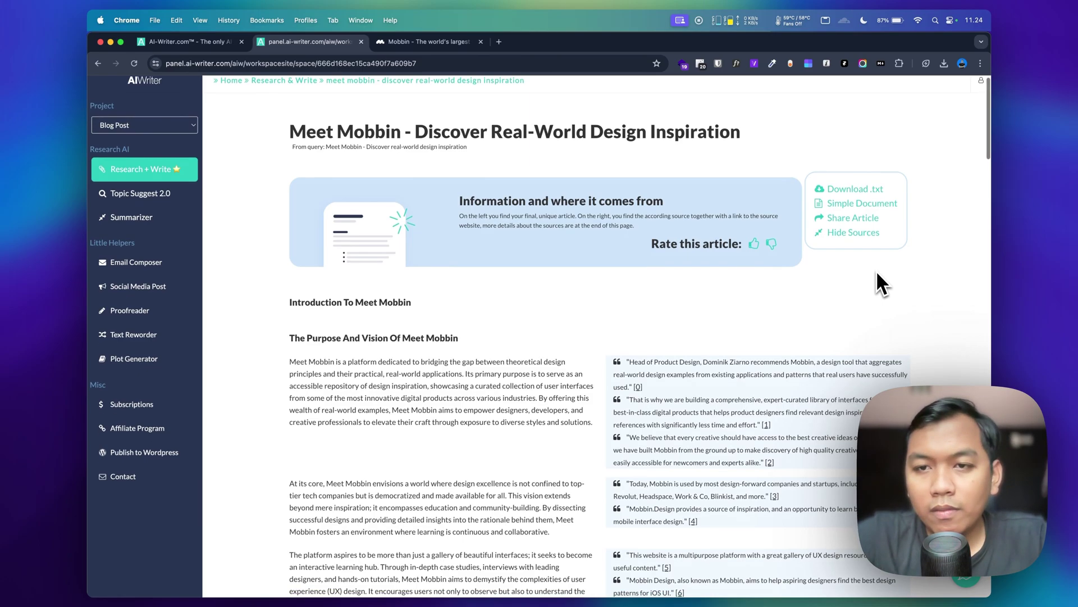
pyautogui.scroll(-5, 817, 281)
pyautogui.scroll(5, 818, 281)
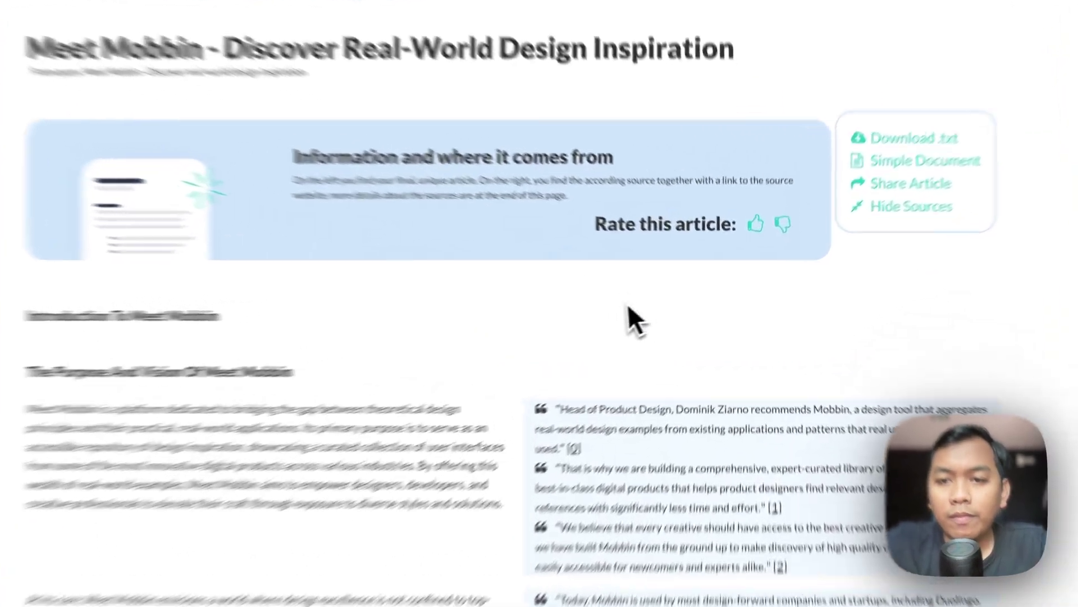